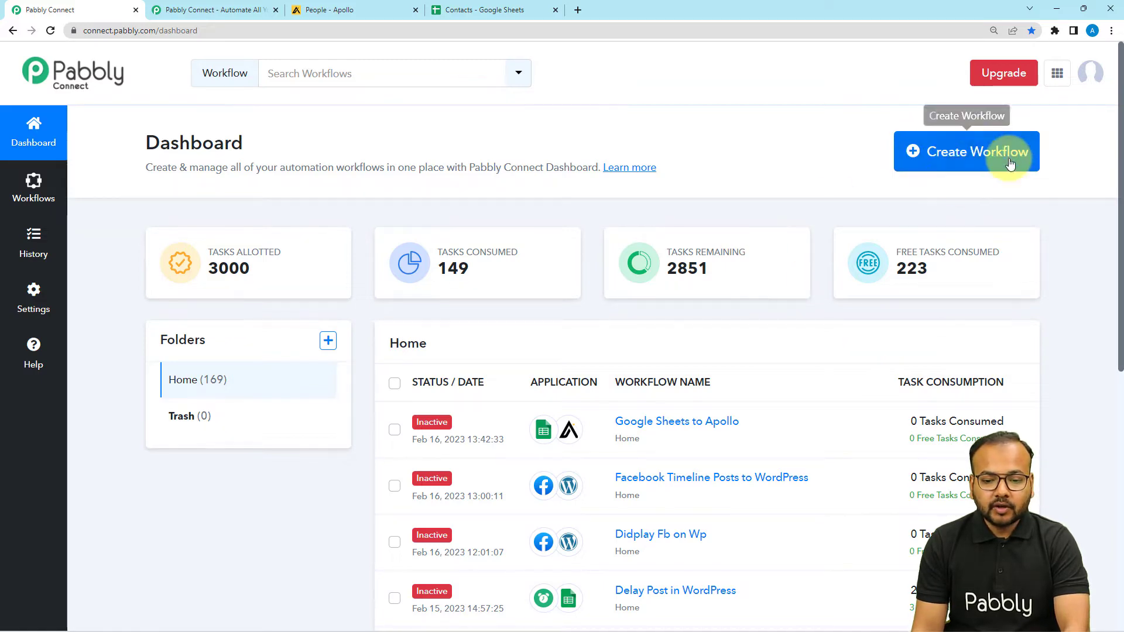
# Create a new workflow named "Google Sheets to Apollo.io".
pyautogui.click(957, 155)
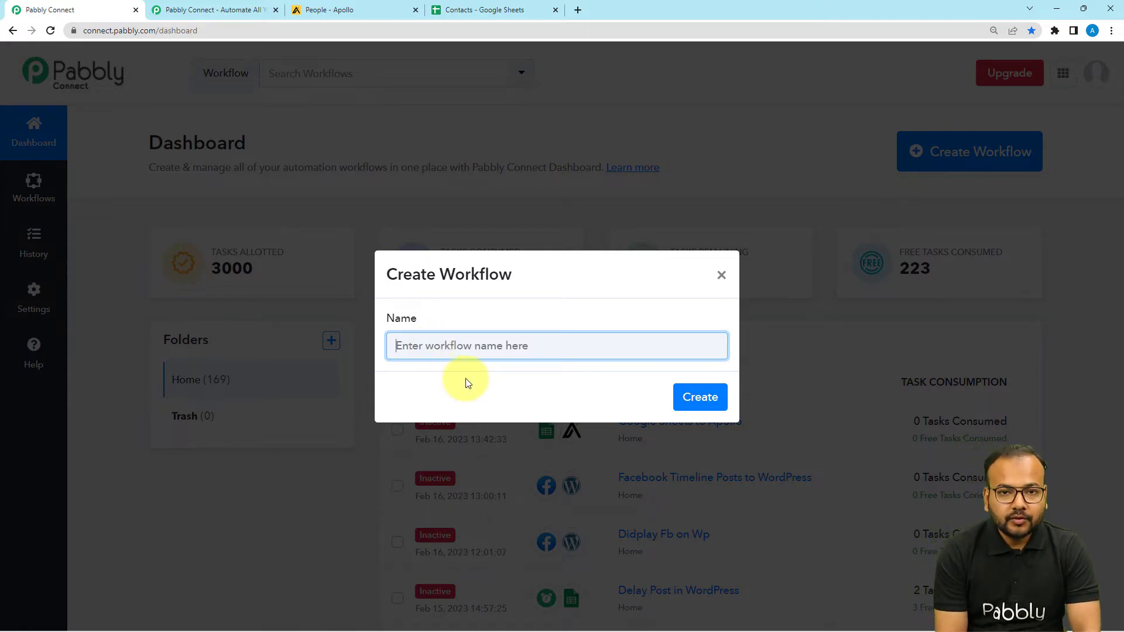
pyautogui.write('Google Sheets to')
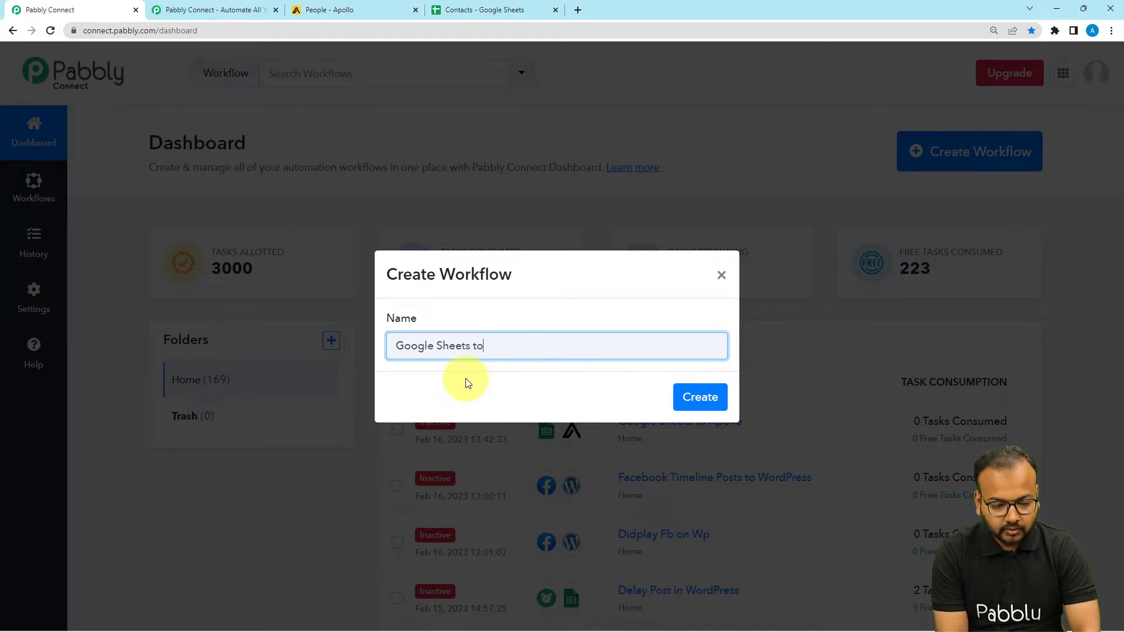
pyautogui.write(' Apoll')
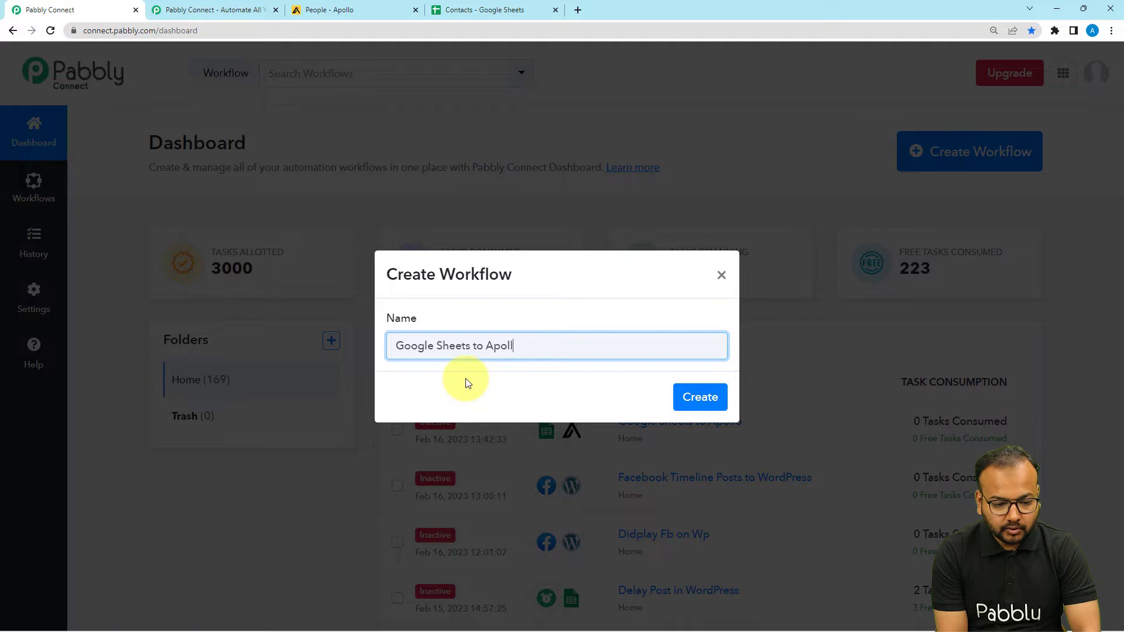
pyautogui.write('o.io')
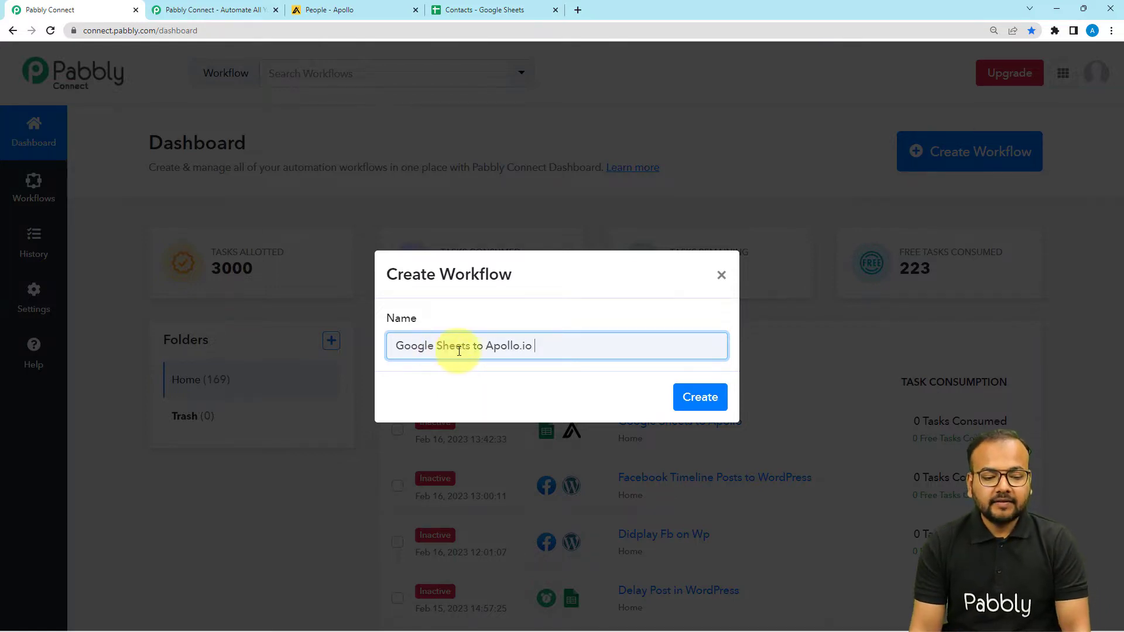
pyautogui.click(687, 400)
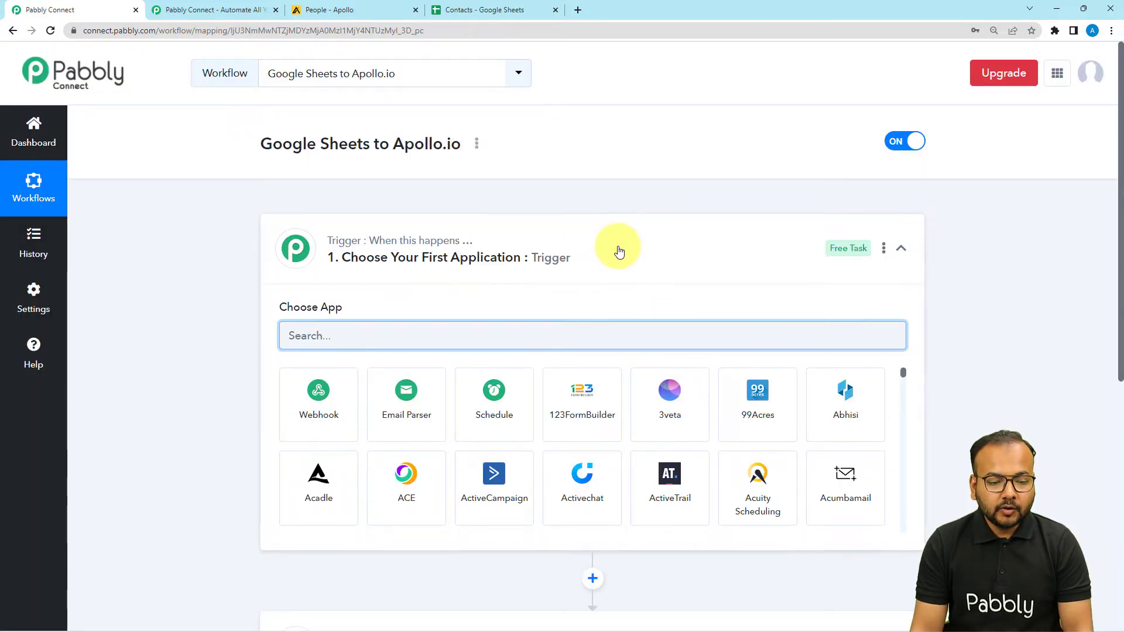
# Examine the workflow's trigger and action sections and the apps offered for each.
pyautogui.click(619, 252)
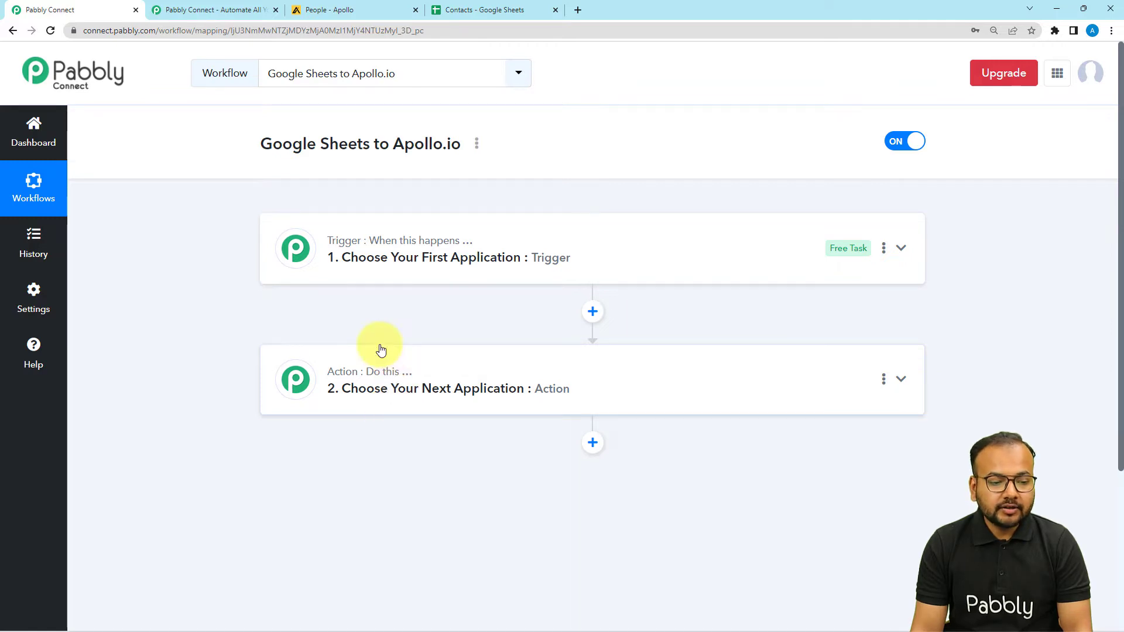
pyautogui.click(346, 280)
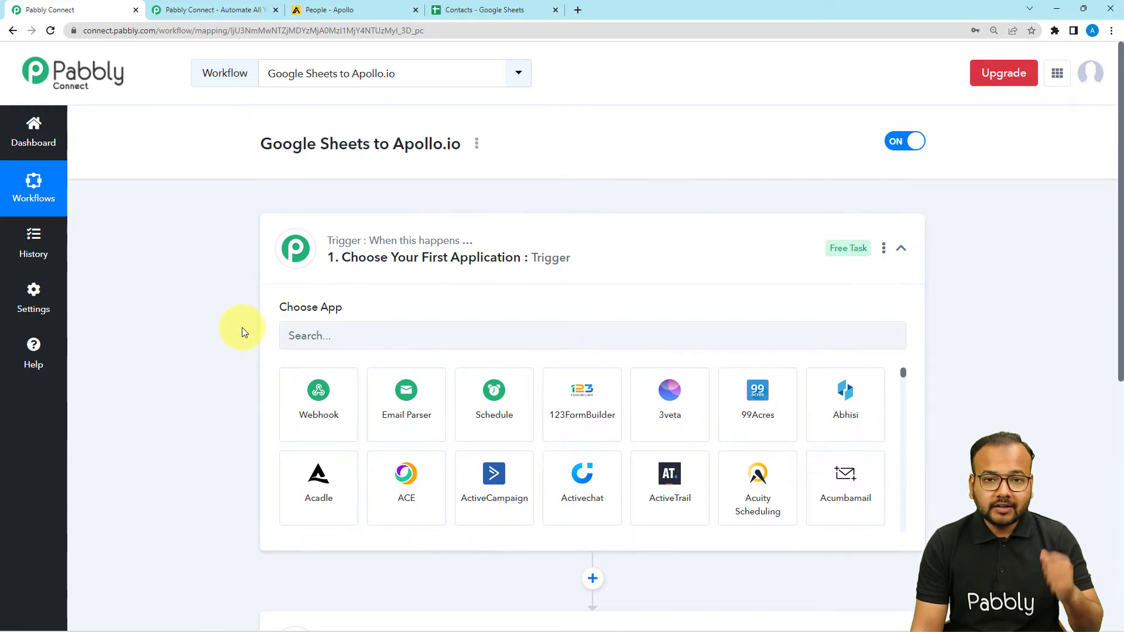
pyautogui.scroll(-4, 242, 328)
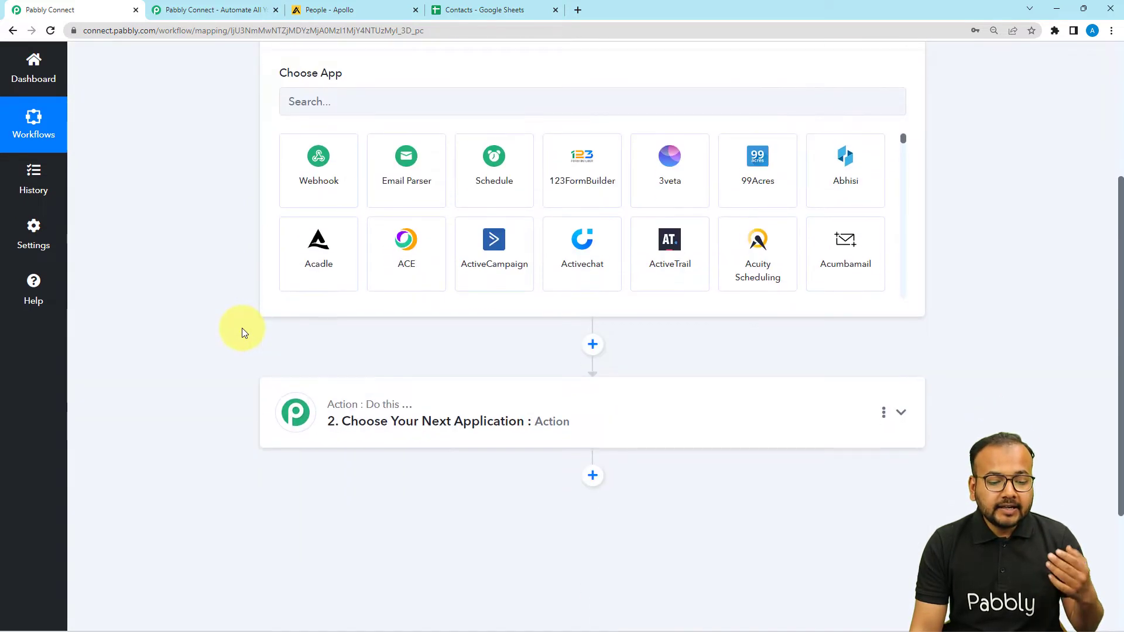
pyautogui.click(308, 396)
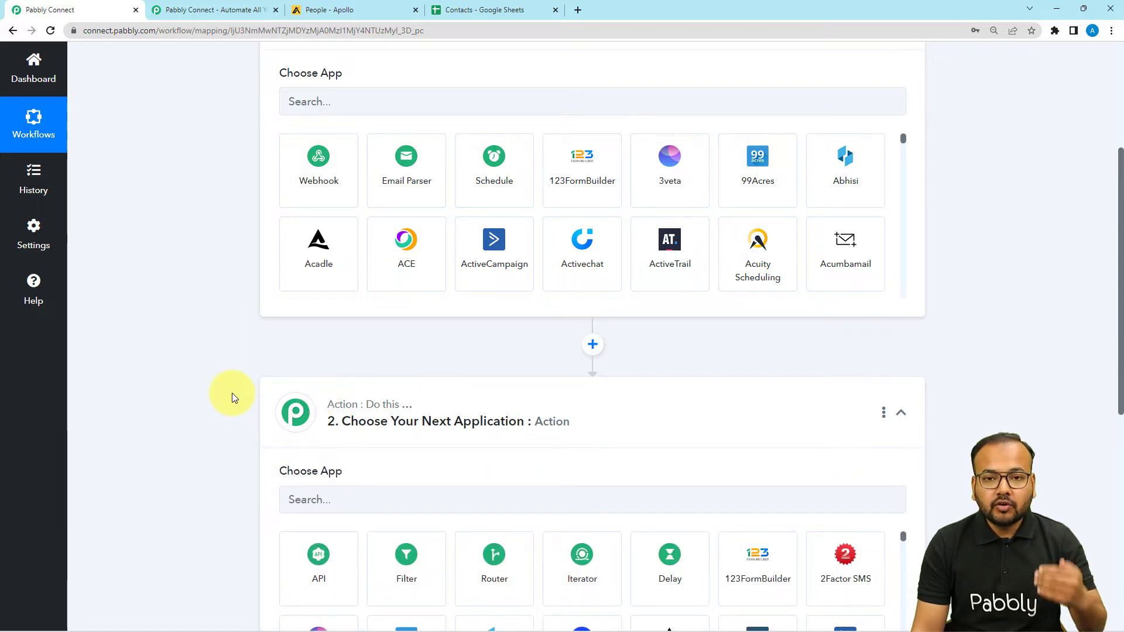
pyautogui.scroll(3, 237, 387)
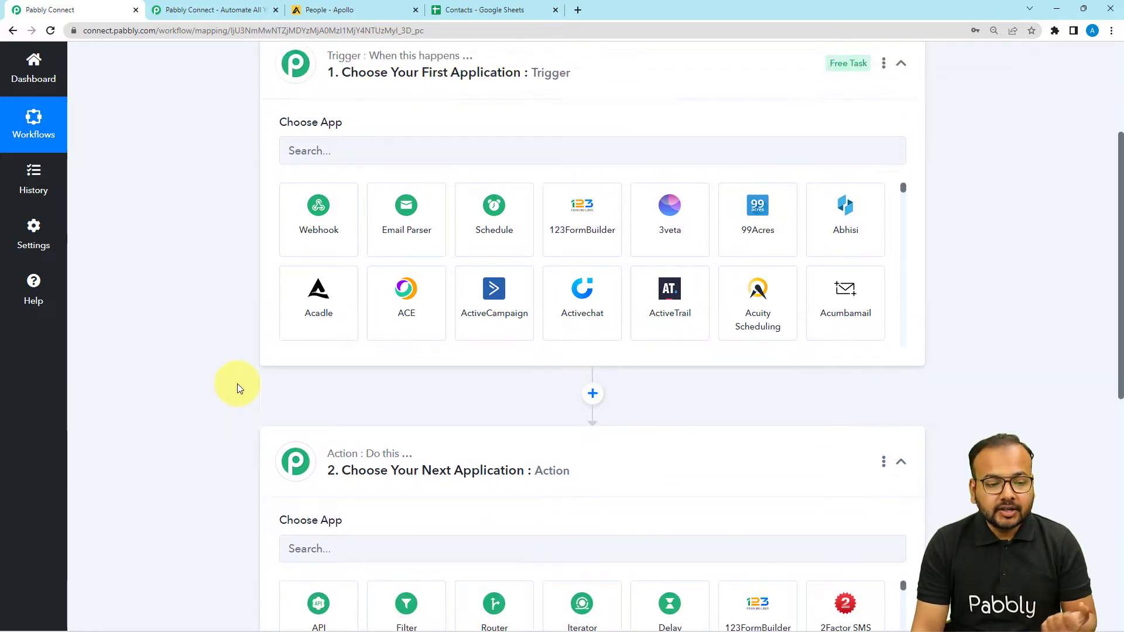
pyautogui.scroll(1, 238, 384)
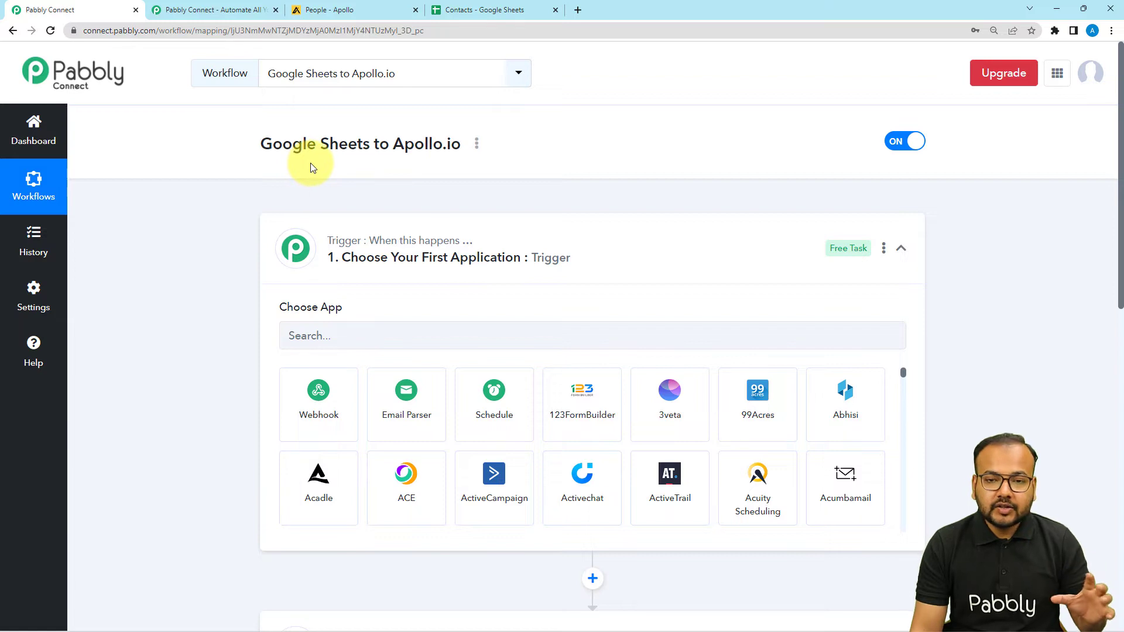
pyautogui.scroll(-5, 246, 210)
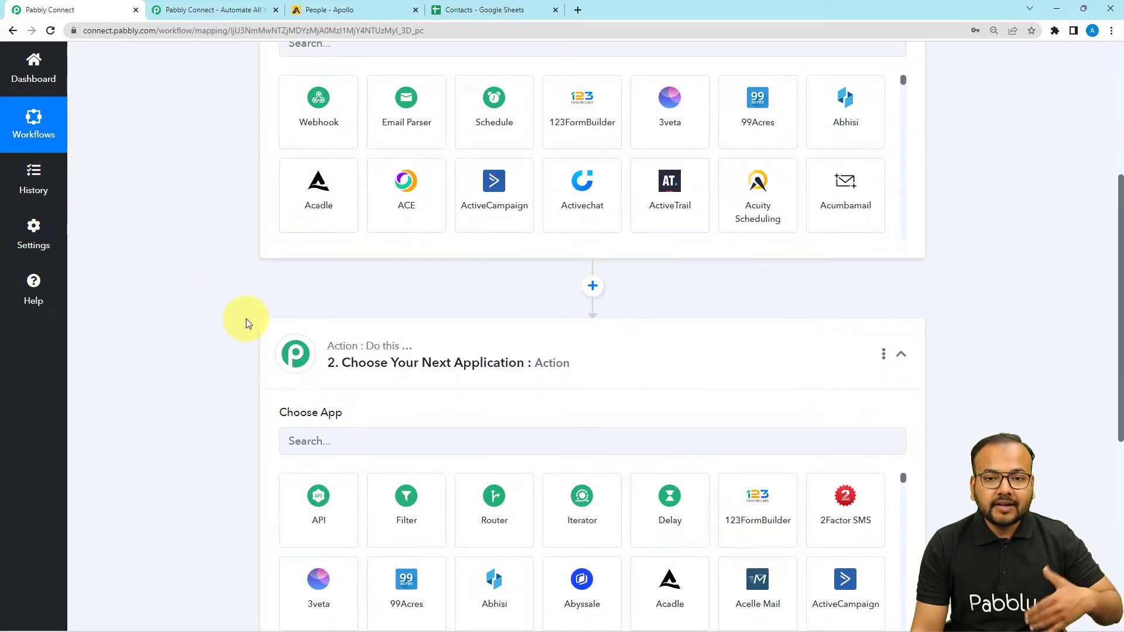
pyautogui.scroll(4, 247, 318)
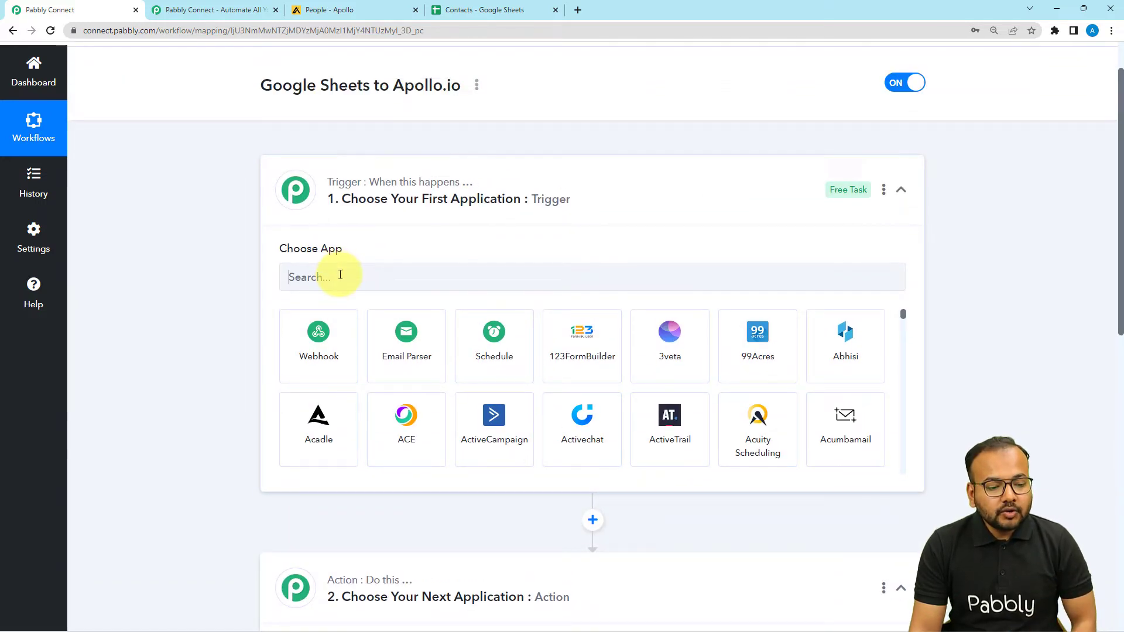
# Set the workflow's trigger app to Google Sheets with the event New or Updated Spreadsheet Row.
pyautogui.click(340, 274)
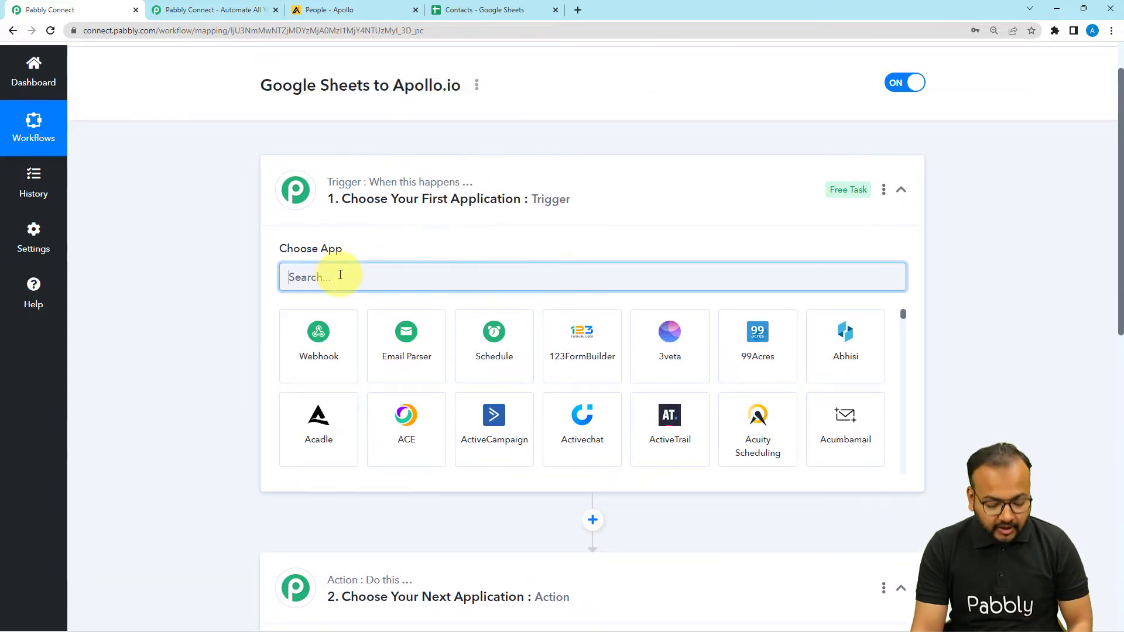
pyautogui.write('goo')
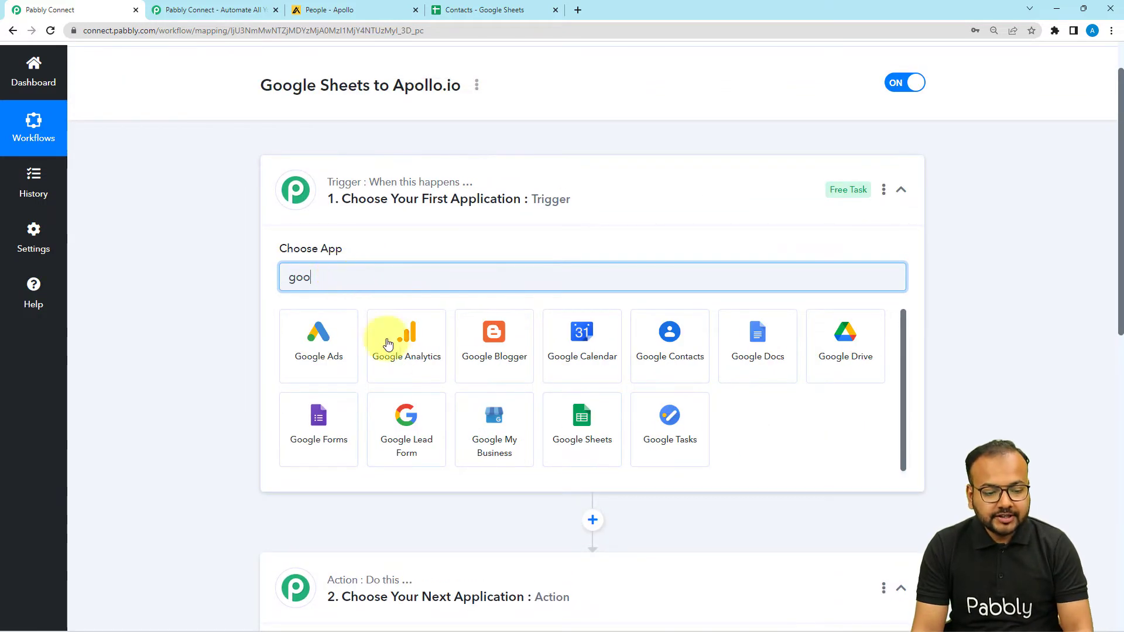
pyautogui.click(571, 432)
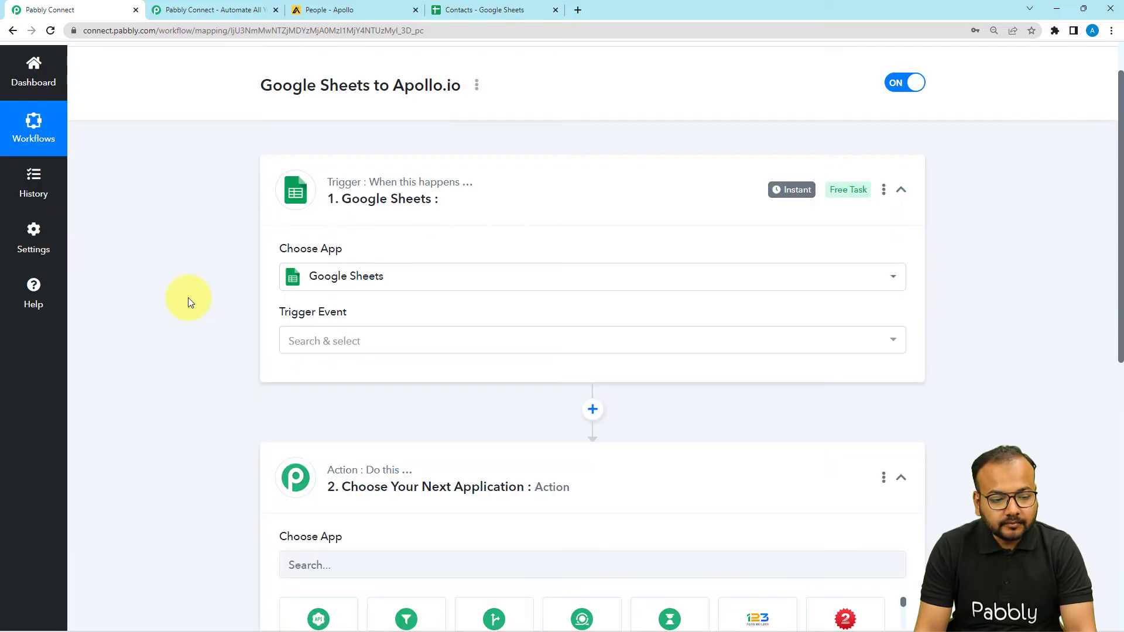
pyautogui.scroll(-1, 188, 298)
pyautogui.click(316, 287)
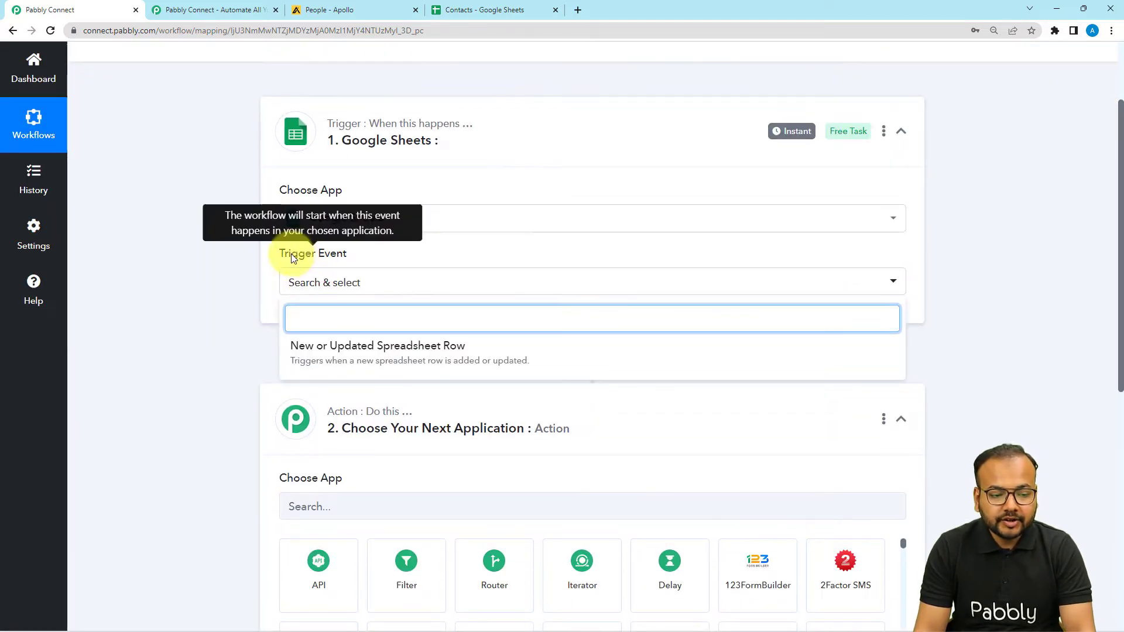
pyautogui.click(370, 353)
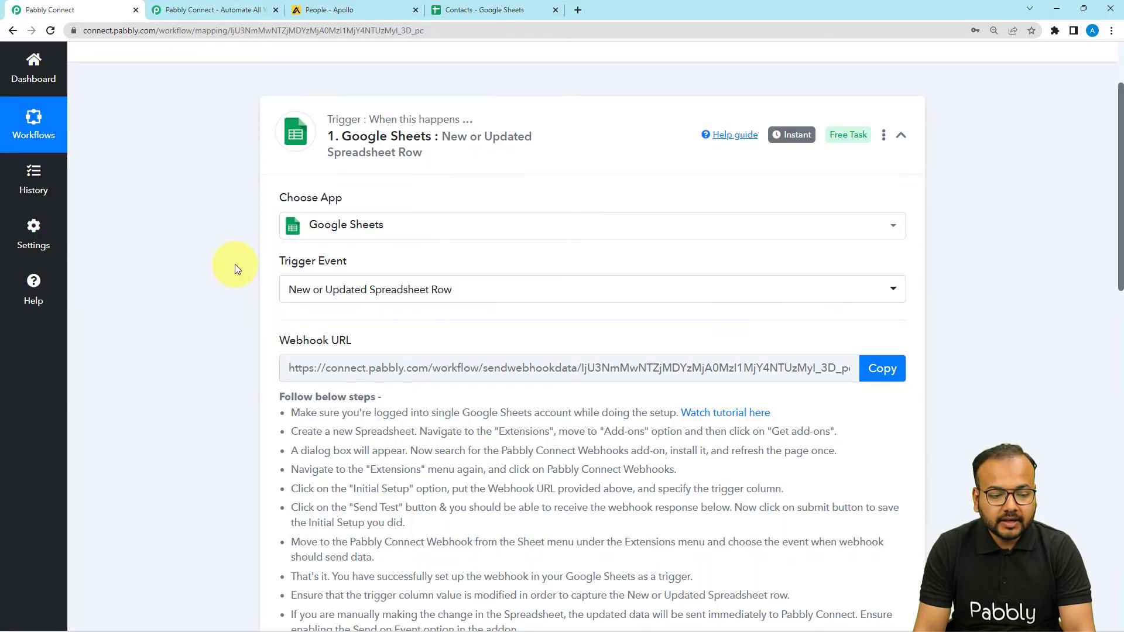
# Copy the webhook URL of the Google Sheets trigger and review the setup instructions below it.
pyautogui.scroll(-3, 235, 268)
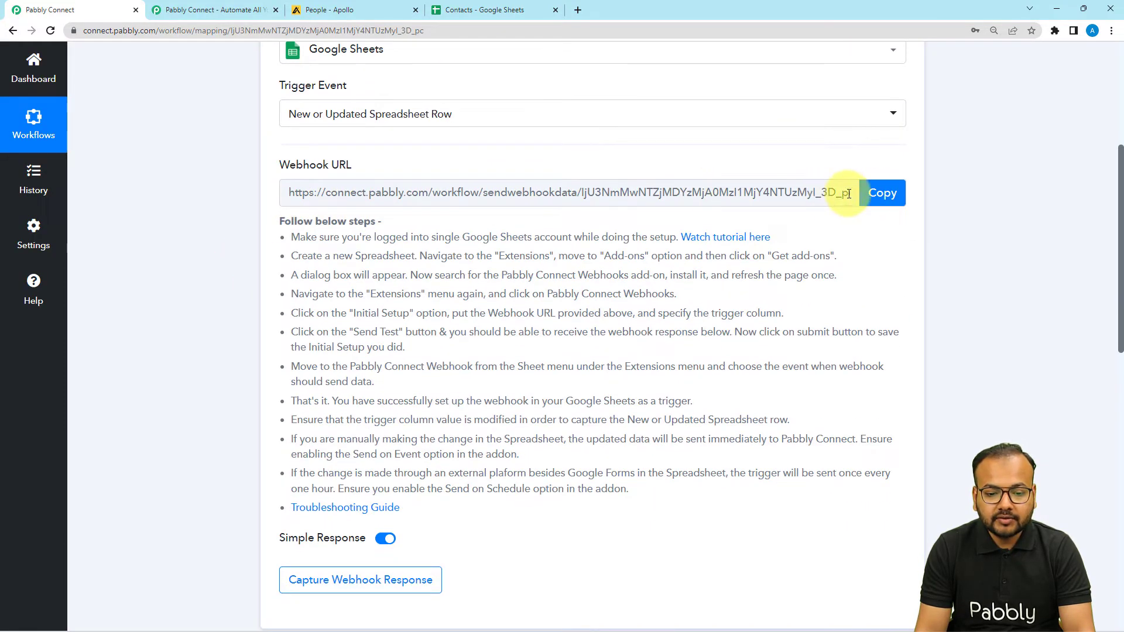
pyautogui.click(877, 196)
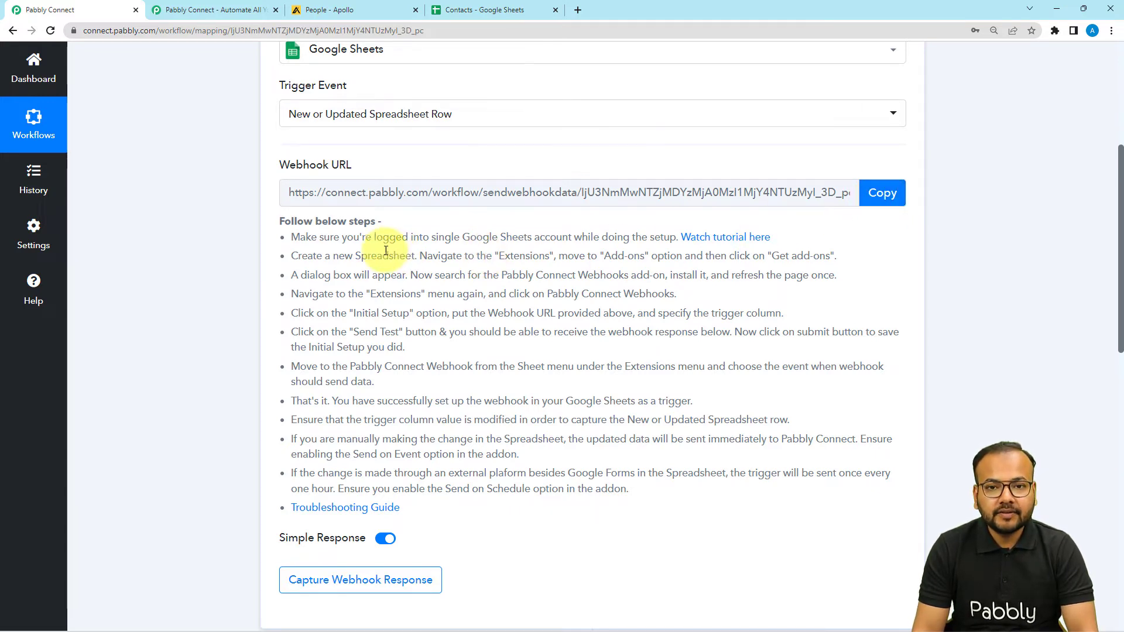
pyautogui.scroll(-2, 363, 240)
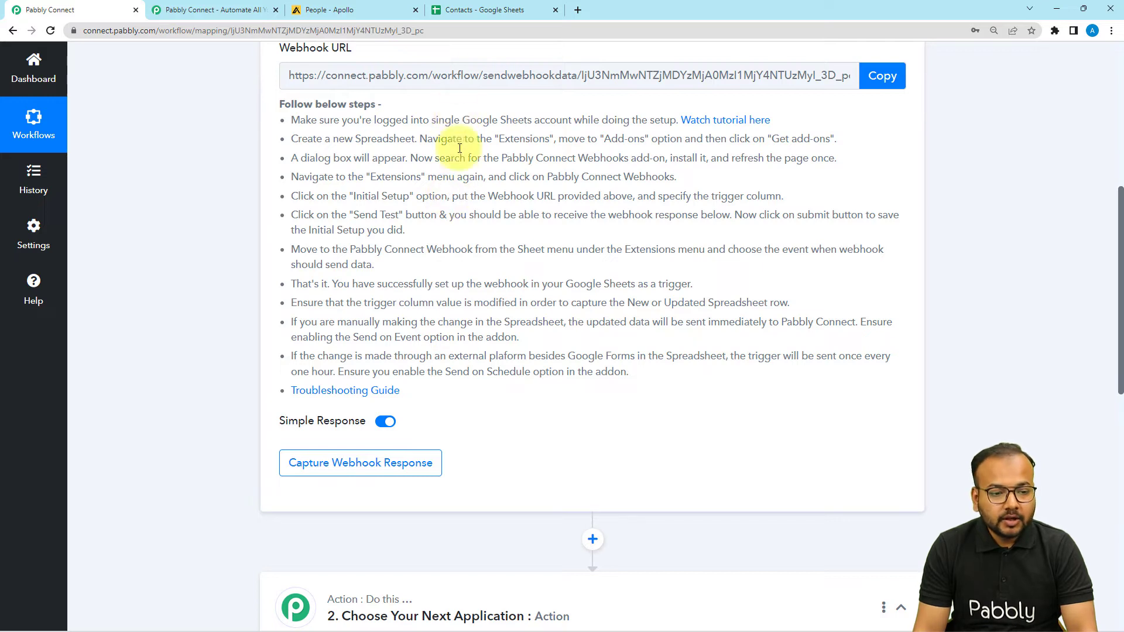
# Switch to the Contacts spreadsheet in Google Sheets, using the copy open in the incognito browser window.
pyautogui.click(475, 11)
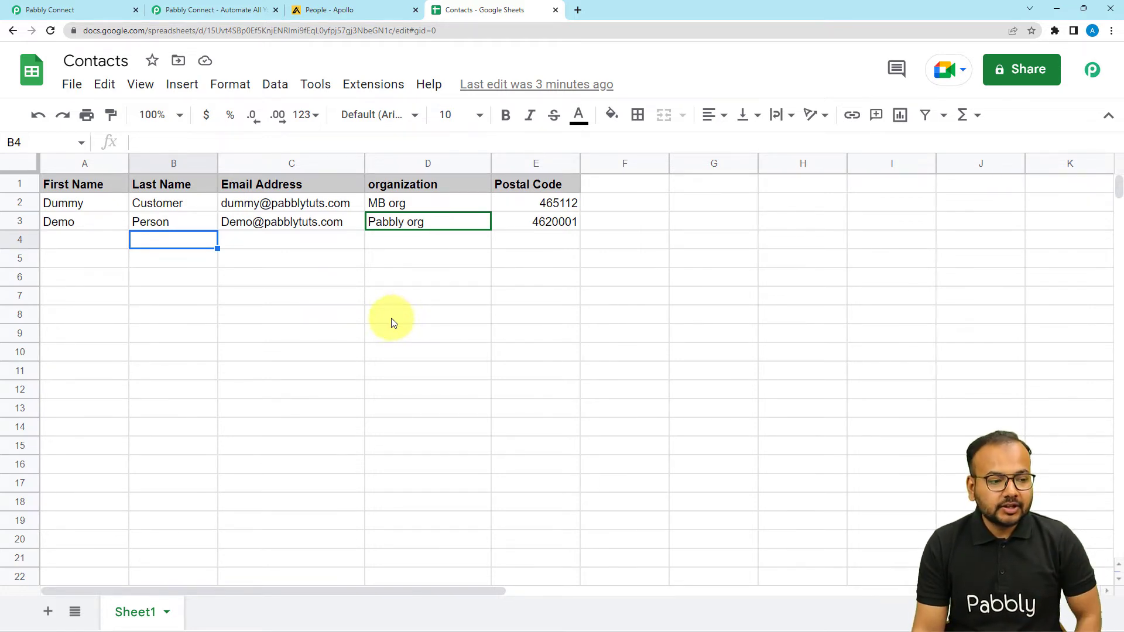
pyautogui.moveTo(228, 619)
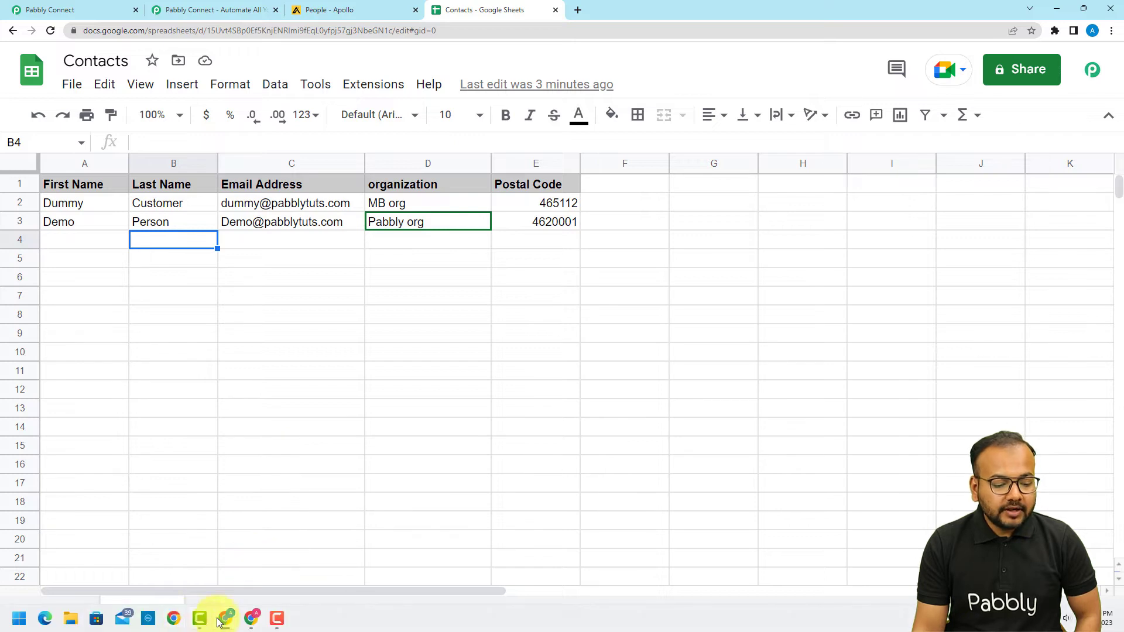
pyautogui.click(248, 582)
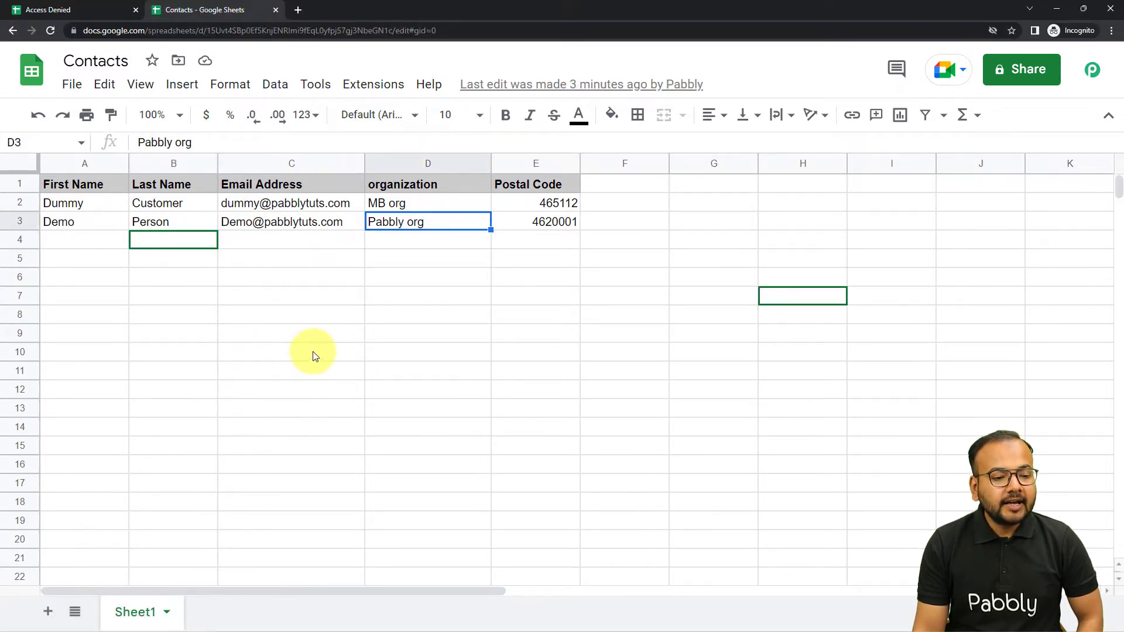
# Look up the Pabbly Connect Webhooks add-on in the Google Workspace Marketplace, then close the marketplace.
pyautogui.click(359, 86)
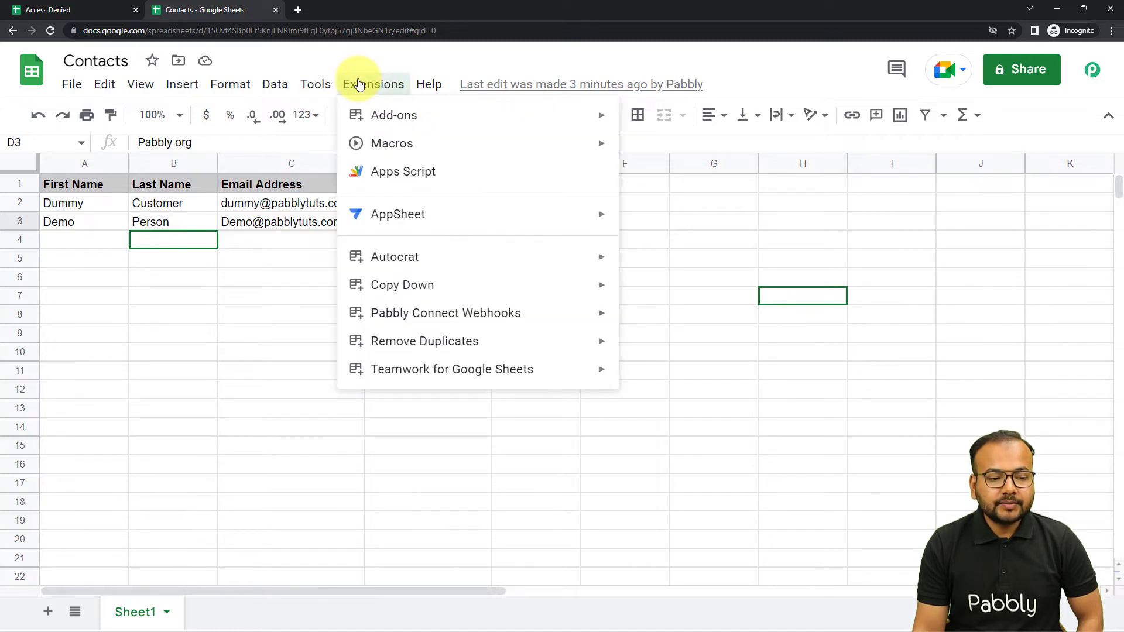
pyautogui.moveTo(367, 115)
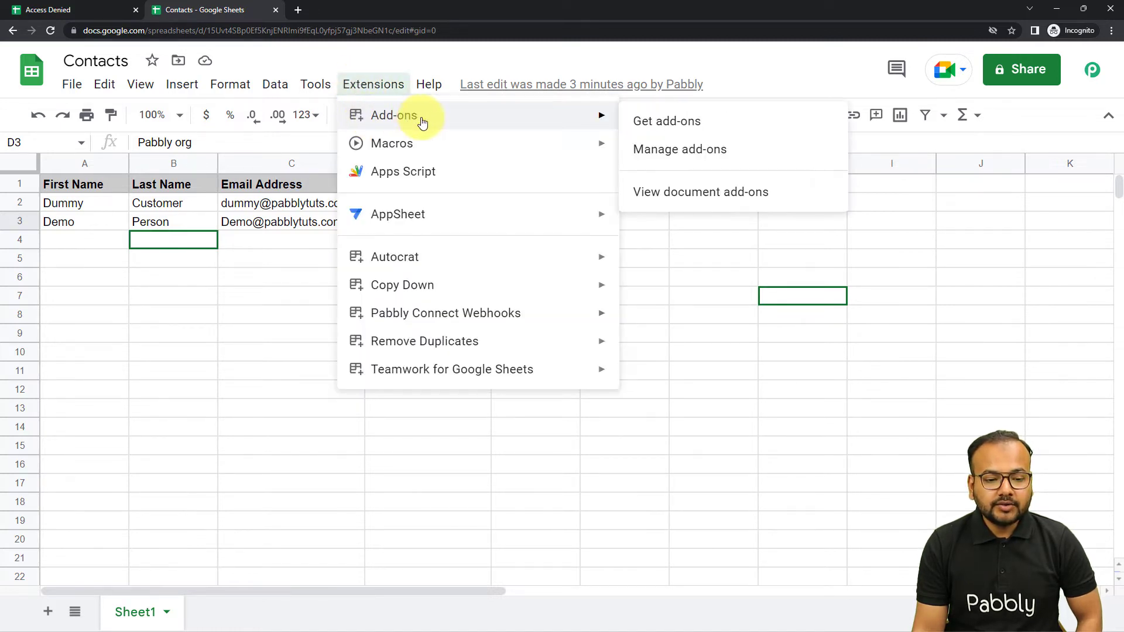
pyautogui.click(647, 120)
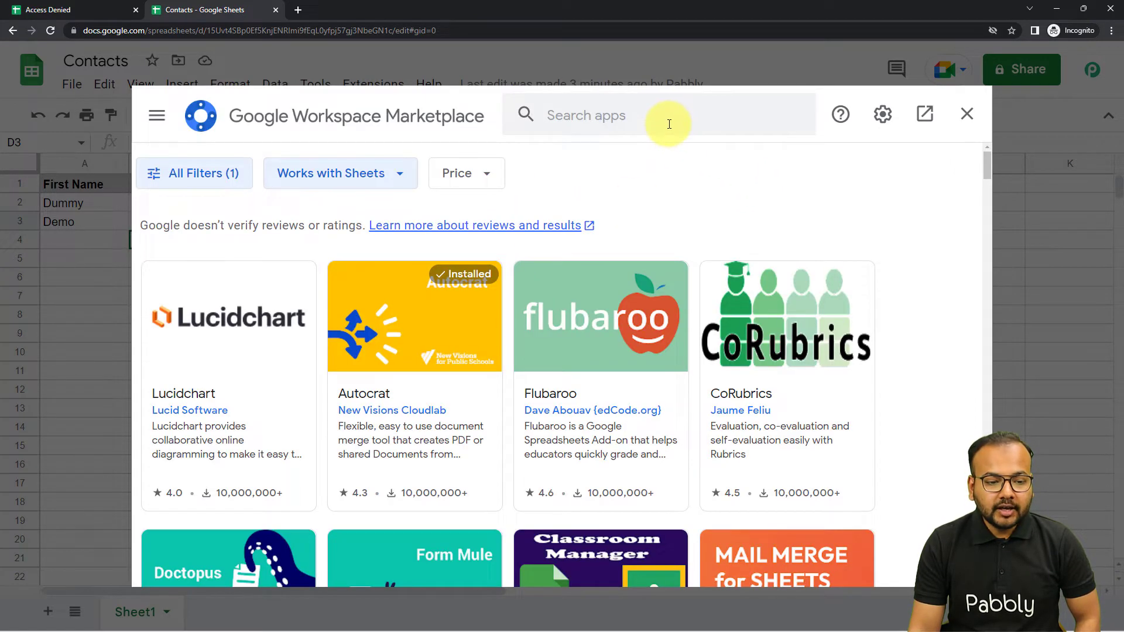
pyautogui.click(670, 123)
pyautogui.write('pabb')
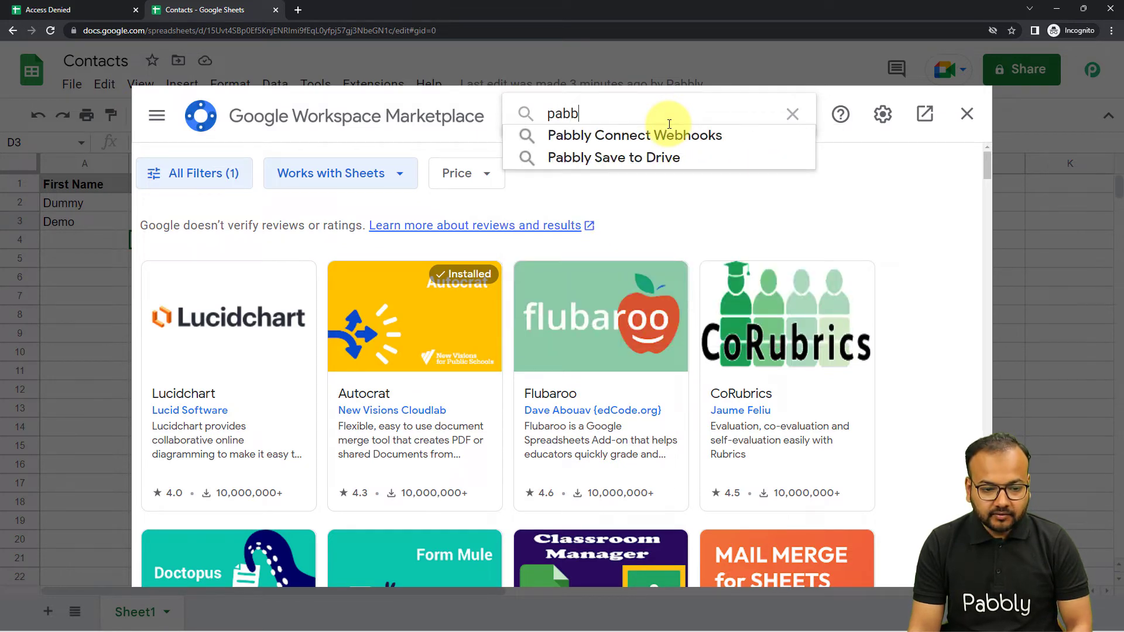
pyautogui.click(639, 143)
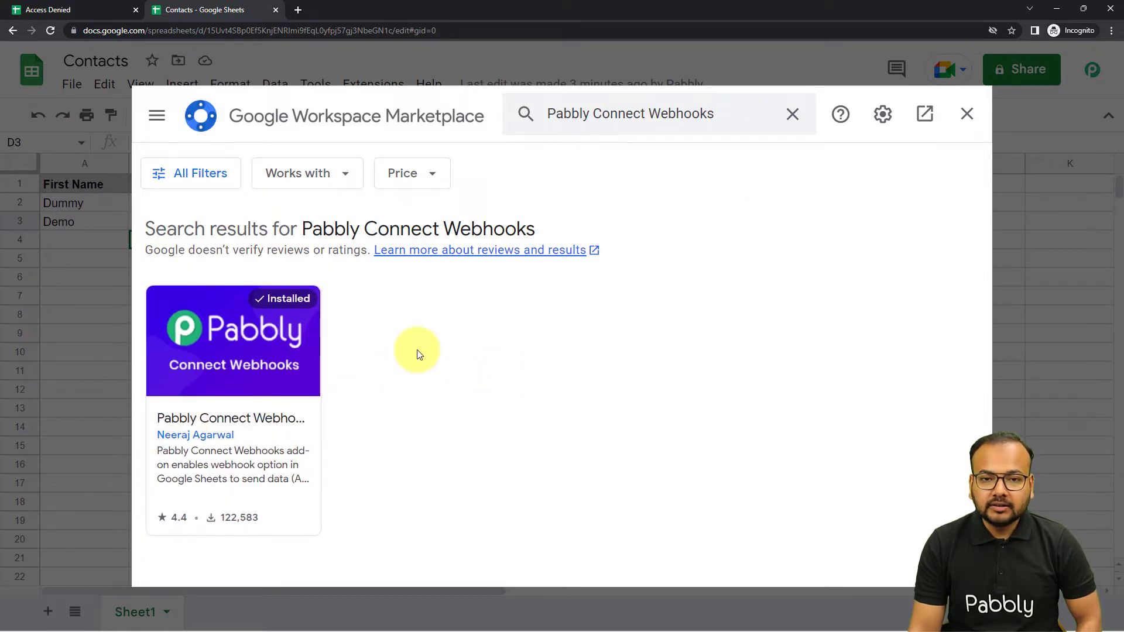
pyautogui.click(972, 124)
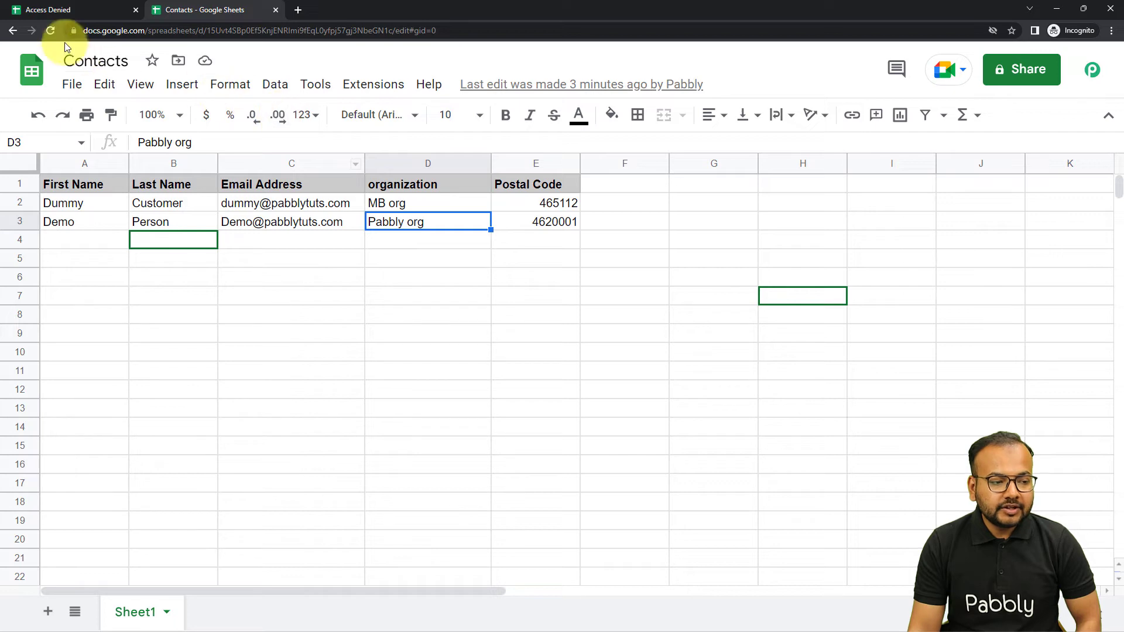
# Reload the Contacts spreadsheet and open the Initial Setup of the Pabbly Connect Webhooks add-on.
pyautogui.click(50, 32)
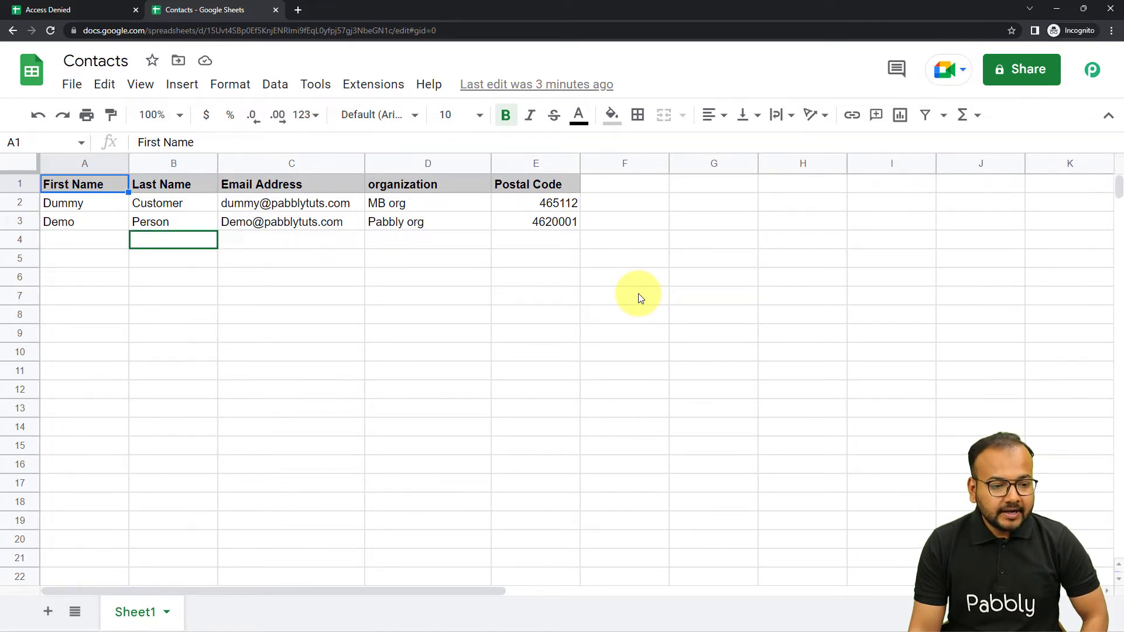
pyautogui.click(382, 86)
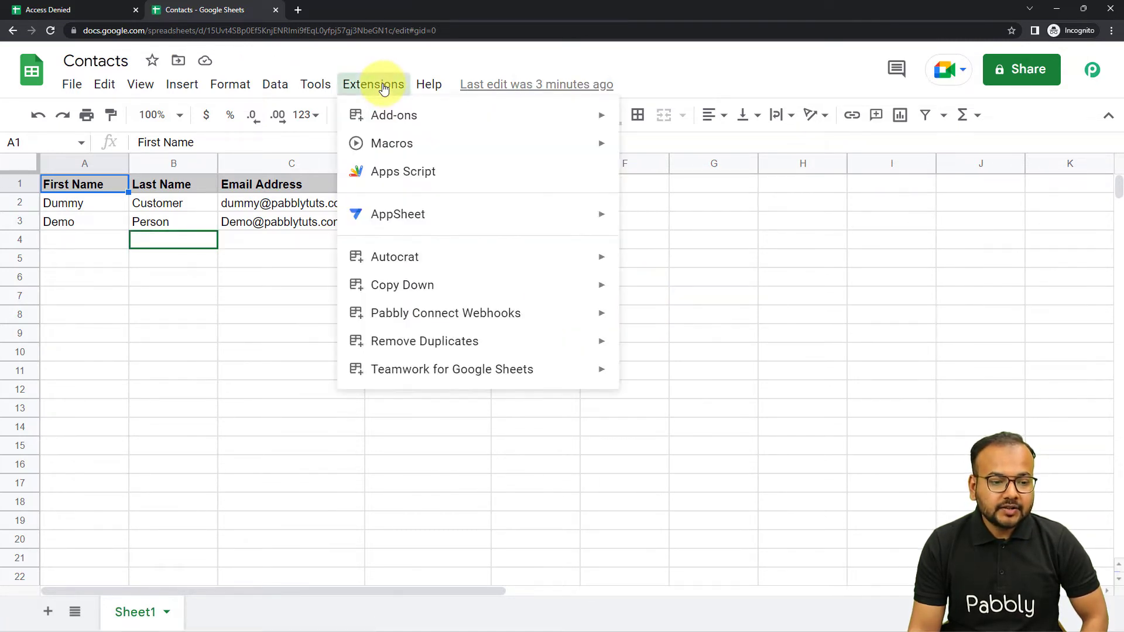
pyautogui.moveTo(458, 326)
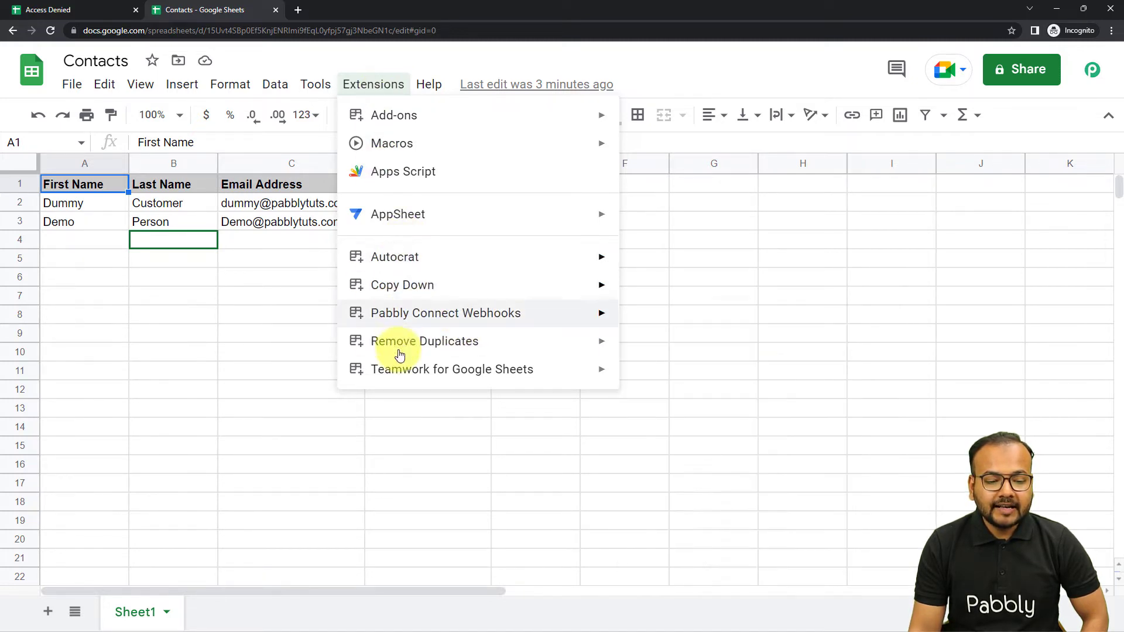
pyautogui.moveTo(389, 321)
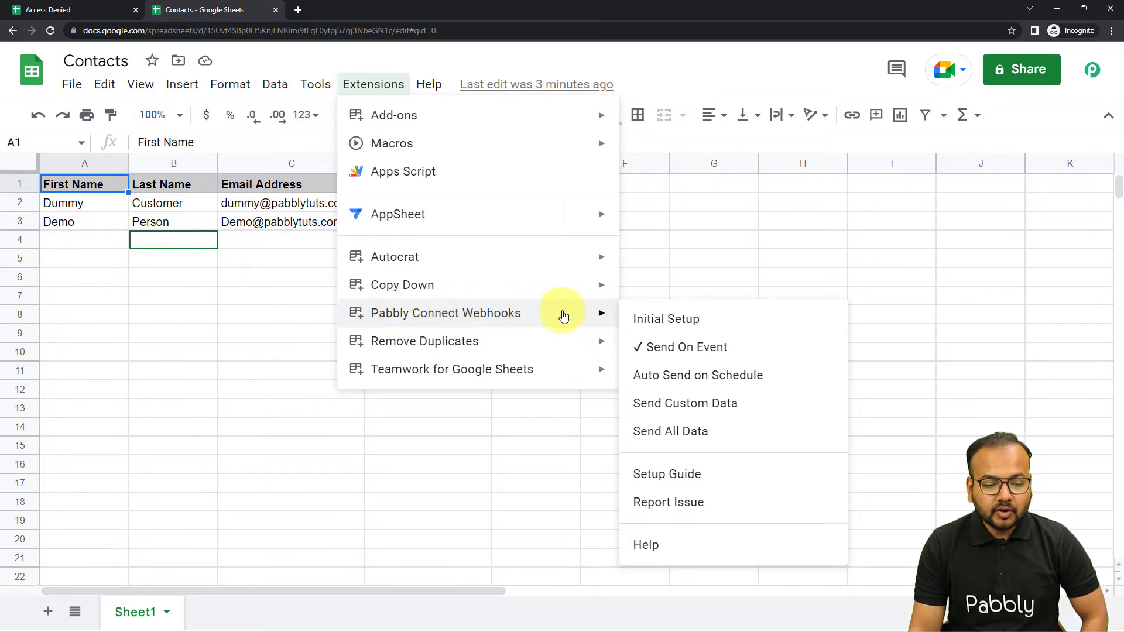
pyautogui.click(685, 322)
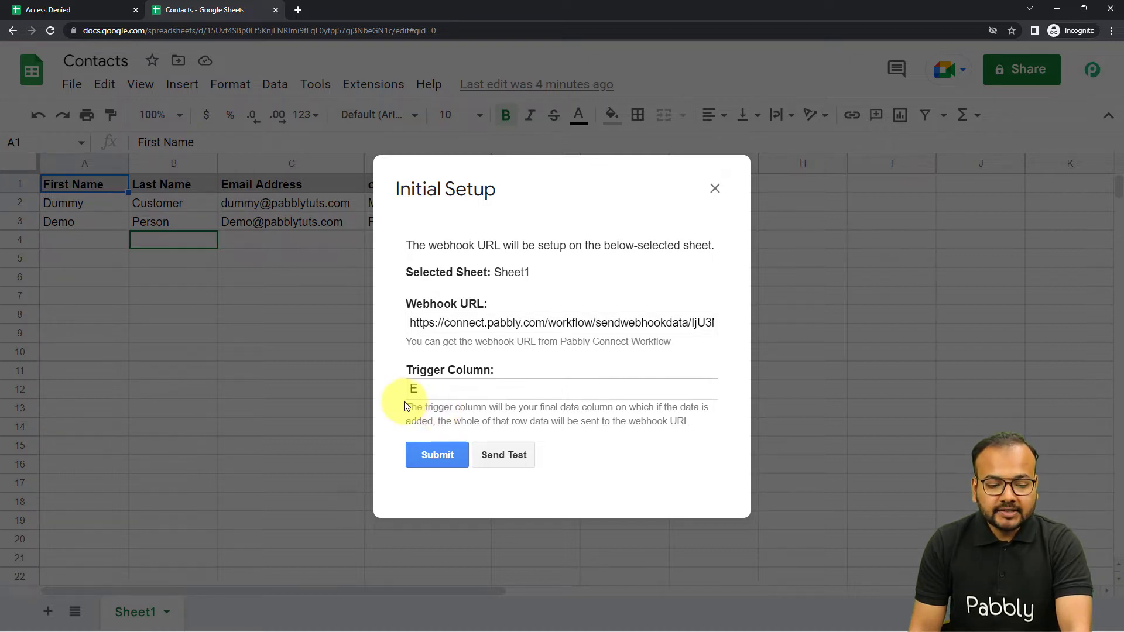
# Close the Initial Setup and examine the row 3 entries across the contact columns to identify the sheet's final data column.
pyautogui.click(716, 189)
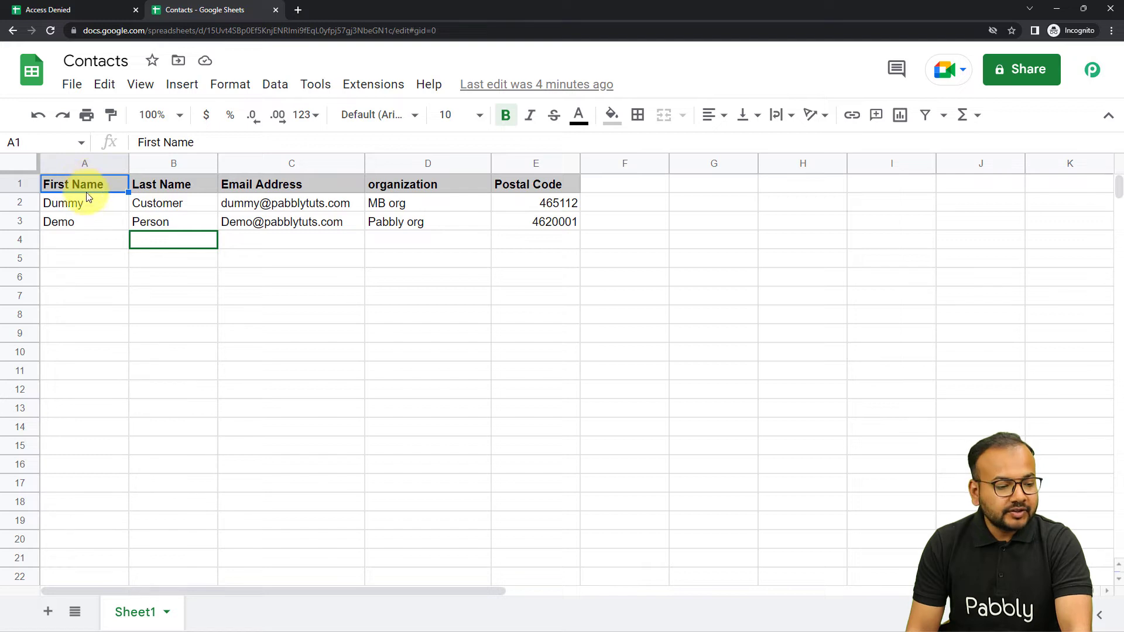
pyautogui.click(99, 228)
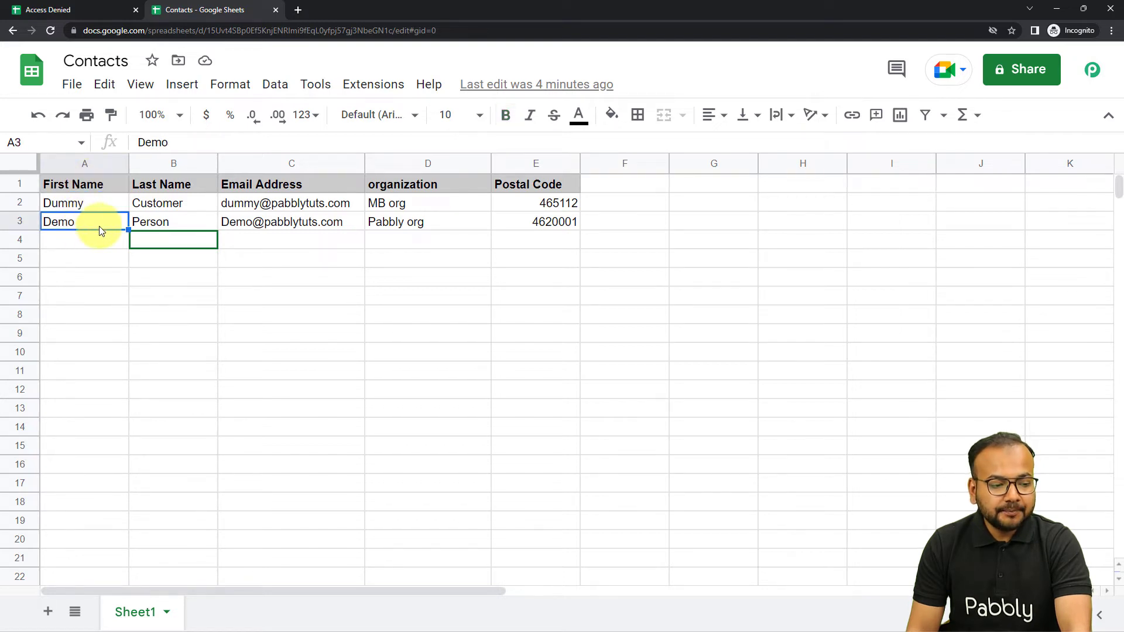
pyautogui.click(159, 224)
pyautogui.click(294, 227)
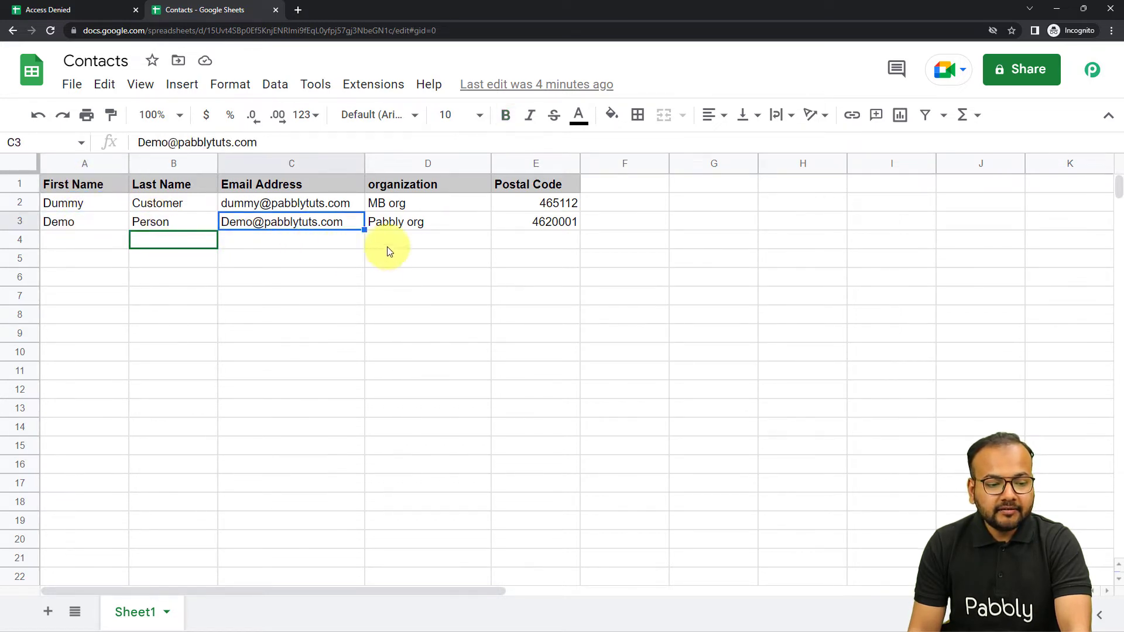
pyautogui.click(409, 225)
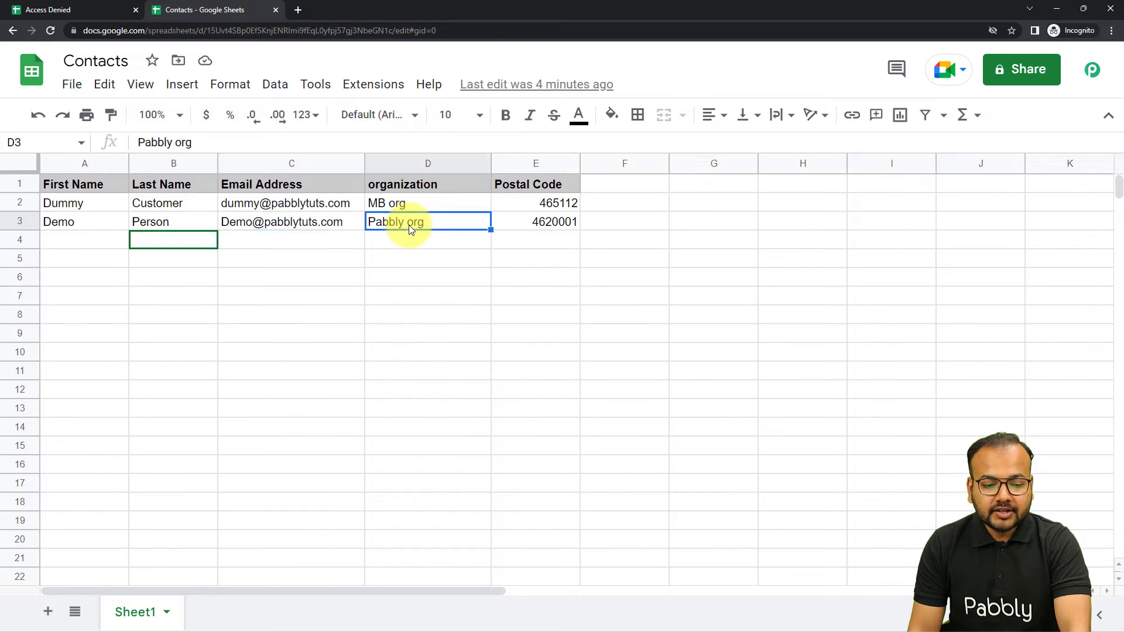
pyautogui.click(518, 229)
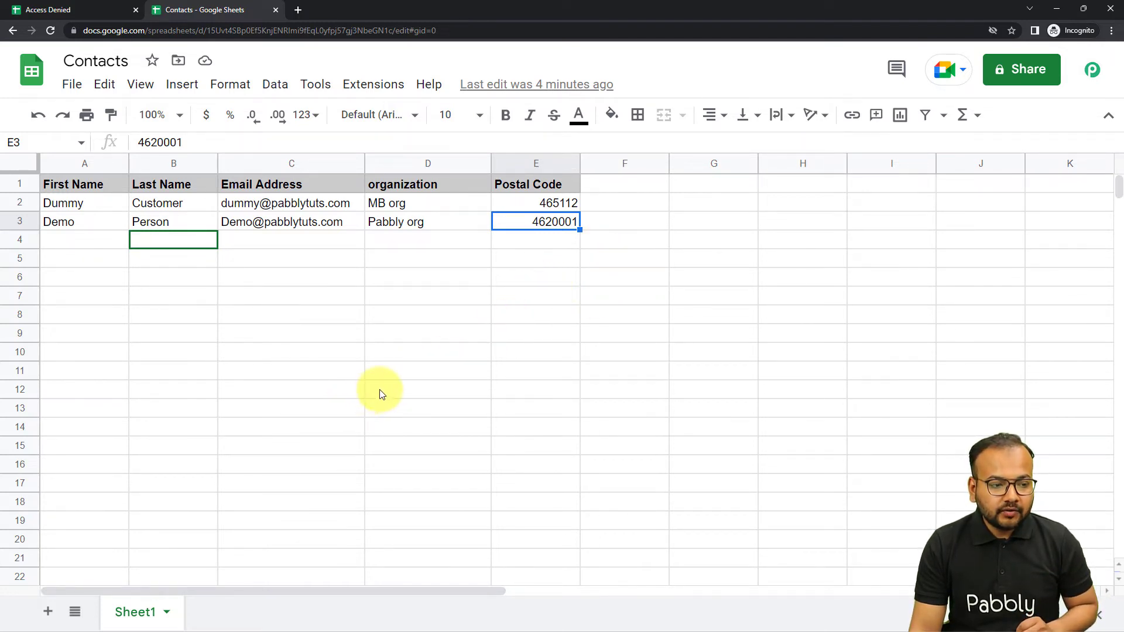
# Reopen the Initial Setup of the Pabbly Connect Webhooks add-on for the Contacts spreadsheet.
pyautogui.click(348, 80)
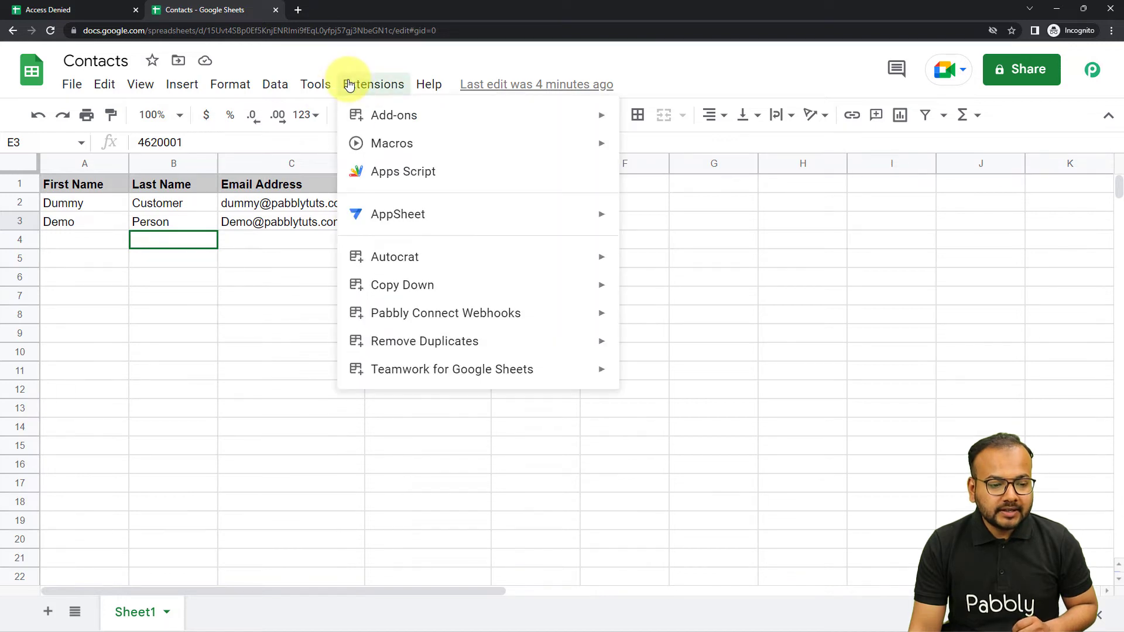
pyautogui.moveTo(449, 317)
pyautogui.click(653, 319)
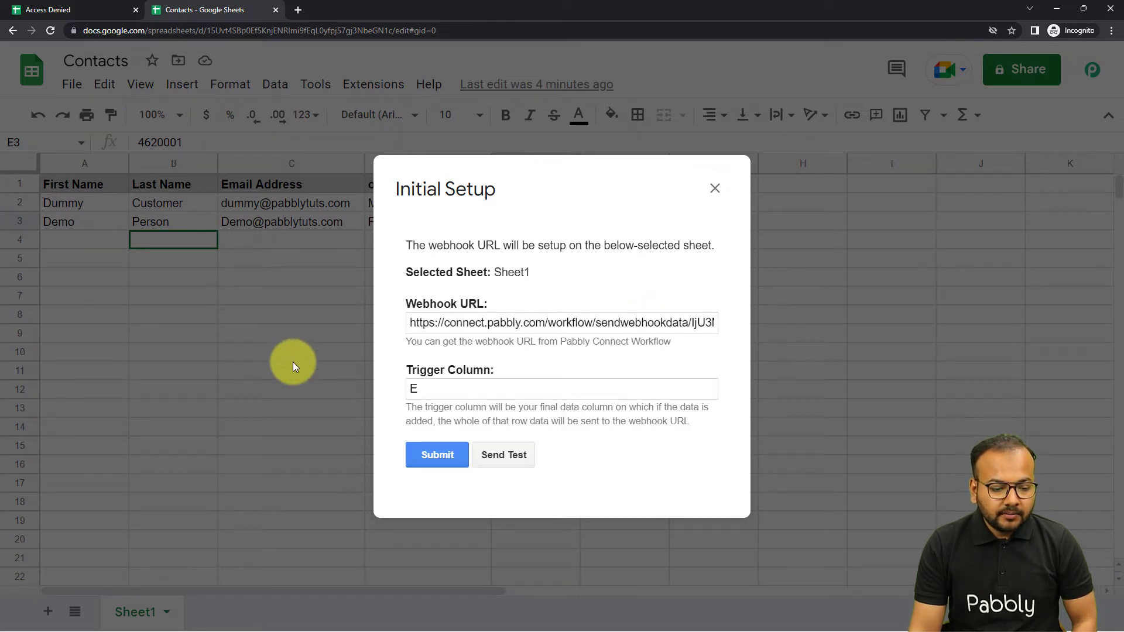
# Switch to the Pabbly Connect workflow and copy the Google Sheets trigger's webhook URL.
pyautogui.moveTo(226, 619)
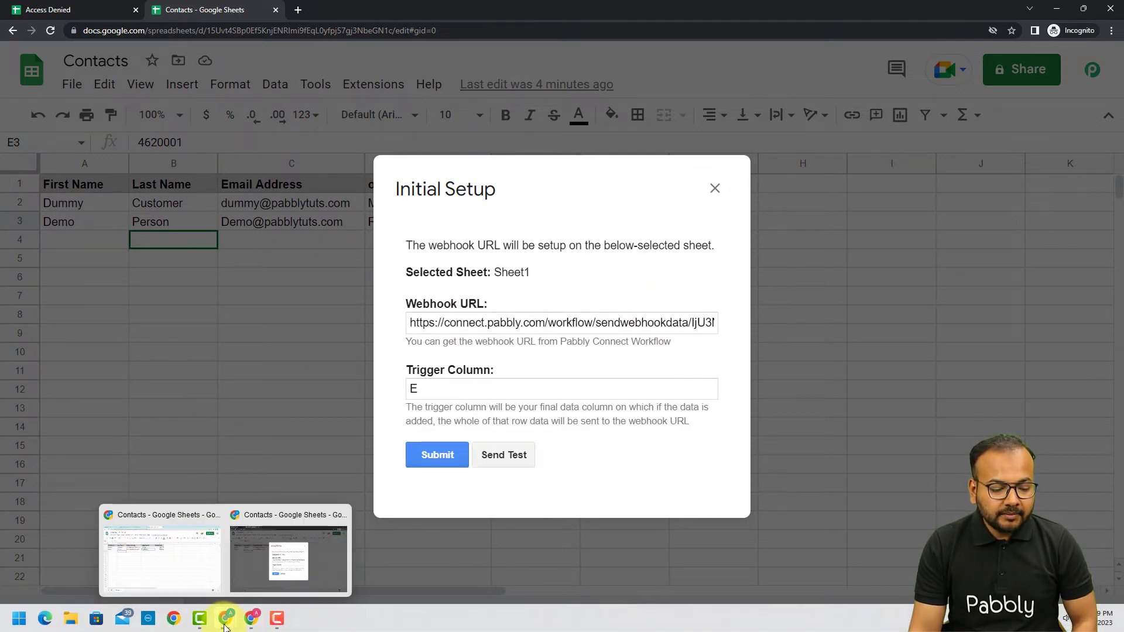
pyautogui.click(210, 571)
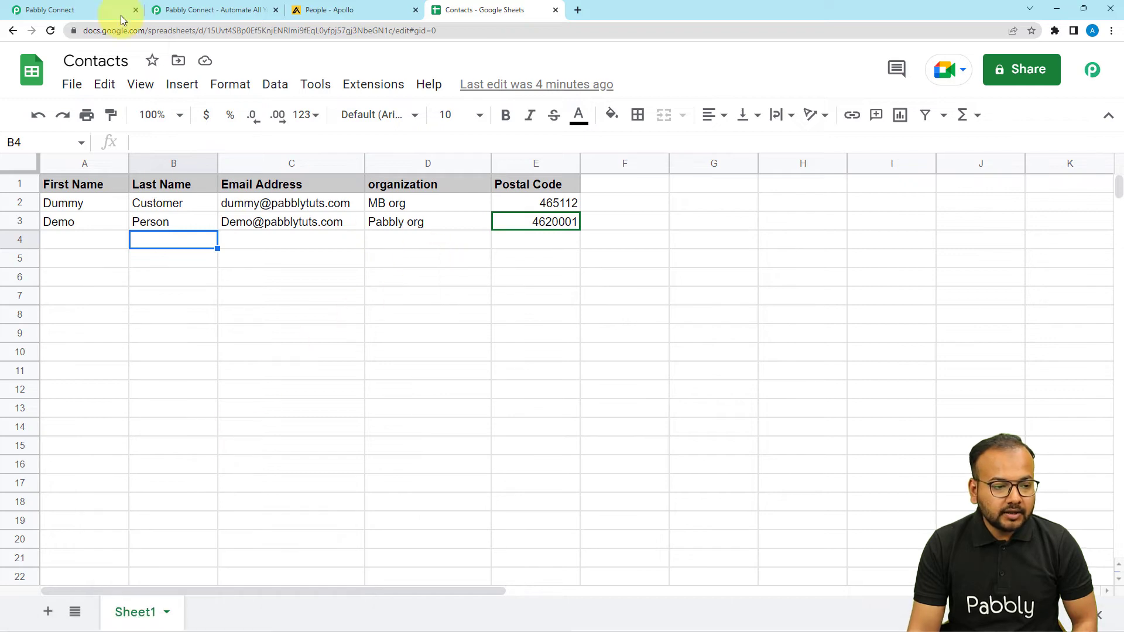
pyautogui.click(120, 14)
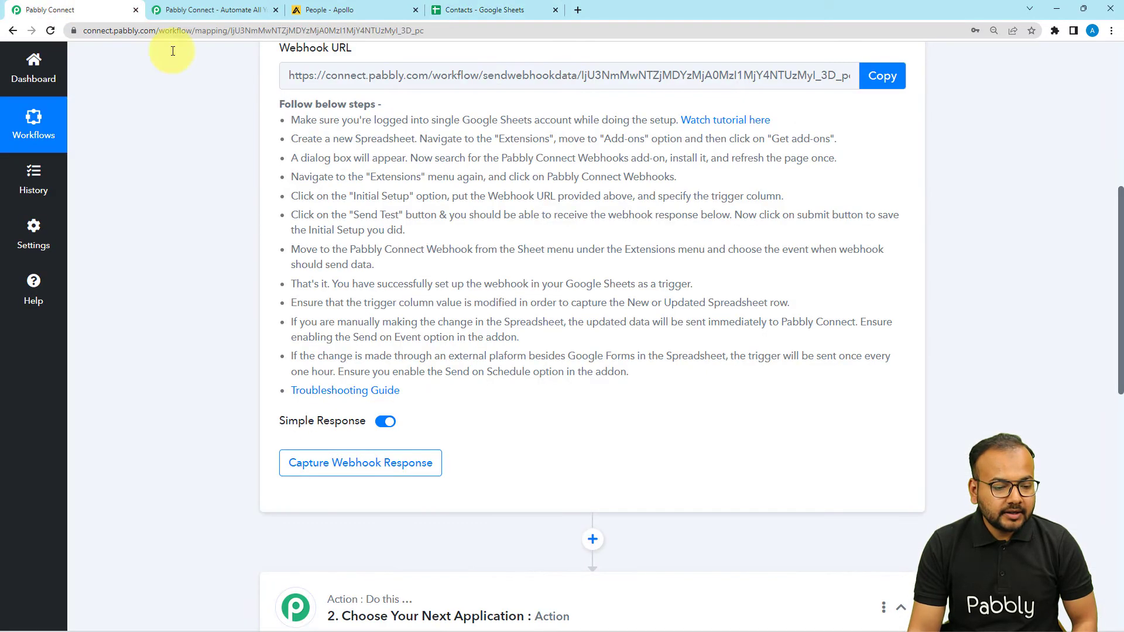
pyautogui.click(878, 77)
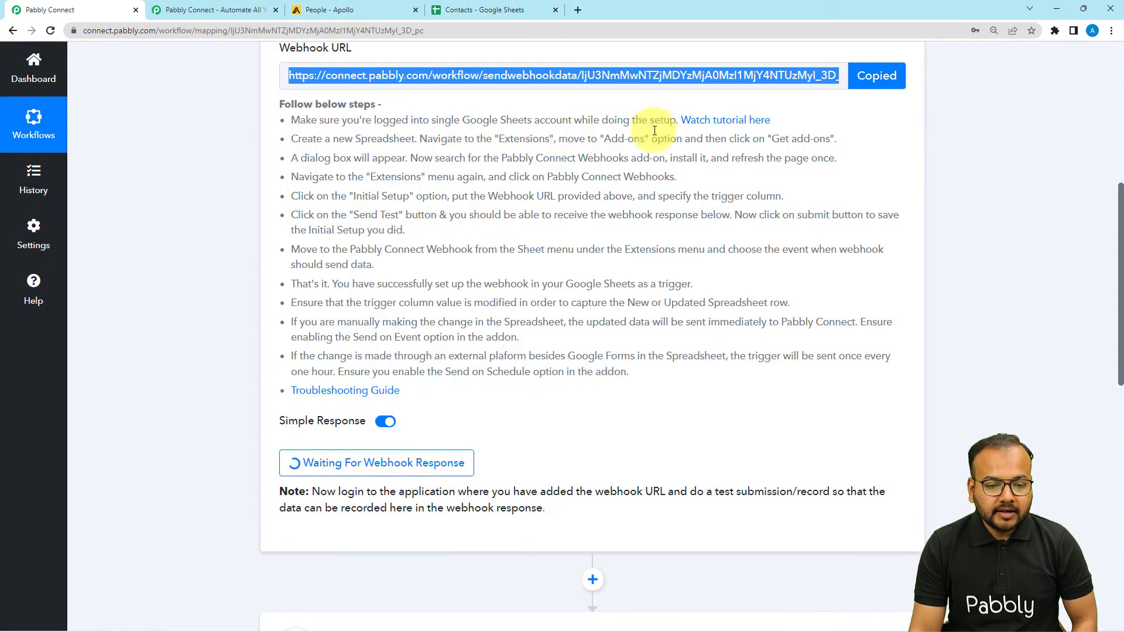
pyautogui.scroll(-2, 504, 340)
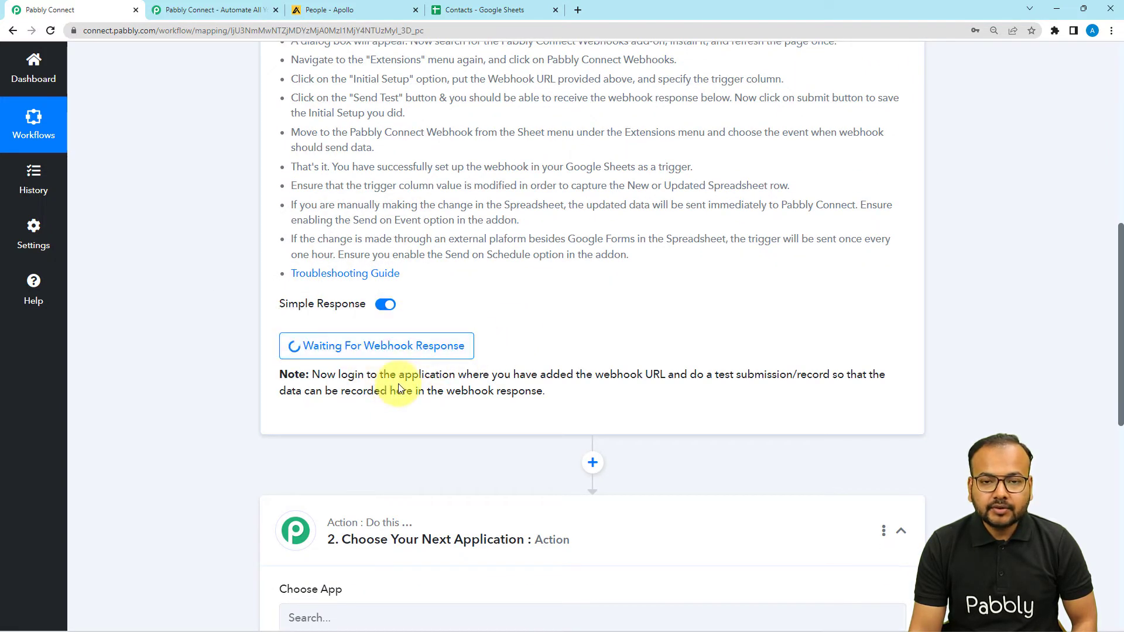
# Return to the incognito Contacts spreadsheet and replace the webhook URL in the Initial Setup with the copied one.
pyautogui.moveTo(226, 618)
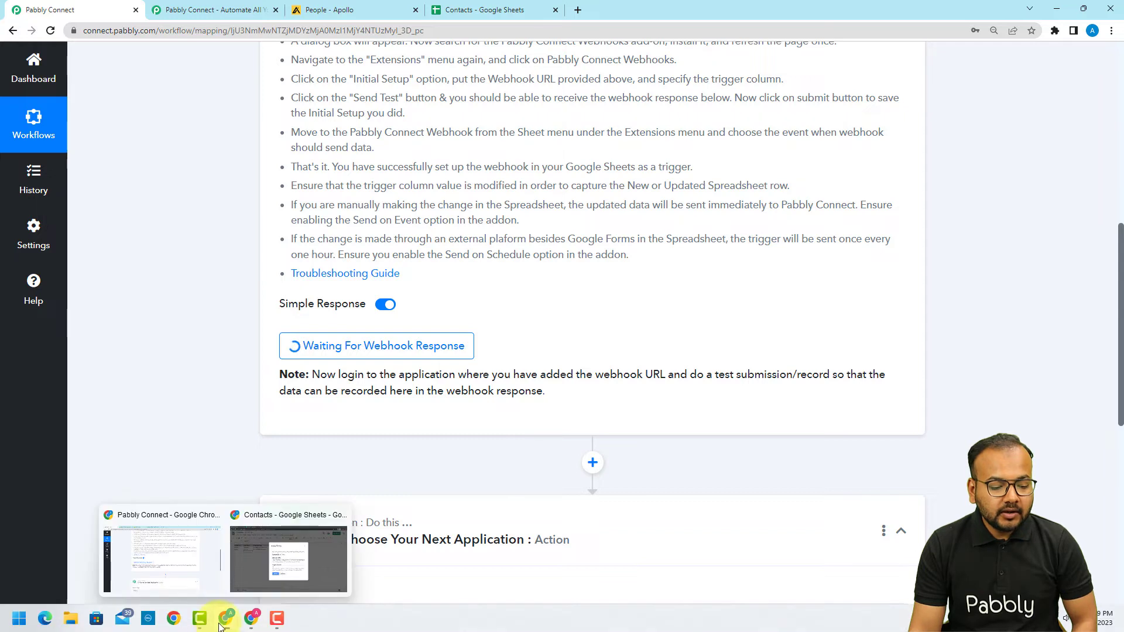
pyautogui.click(246, 566)
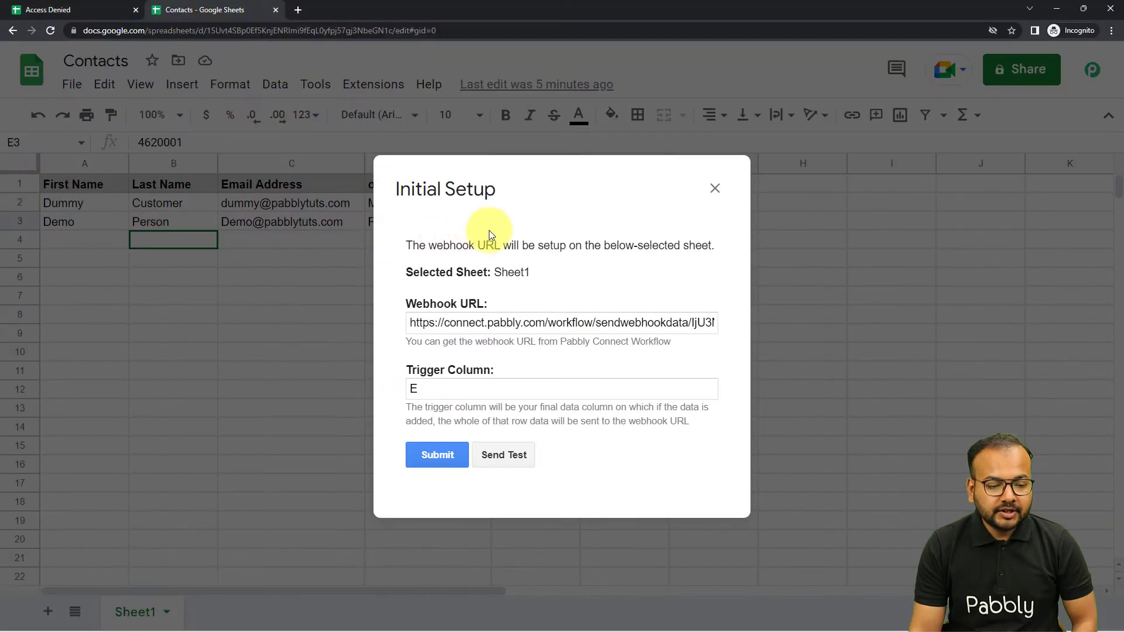
pyautogui.click(447, 324)
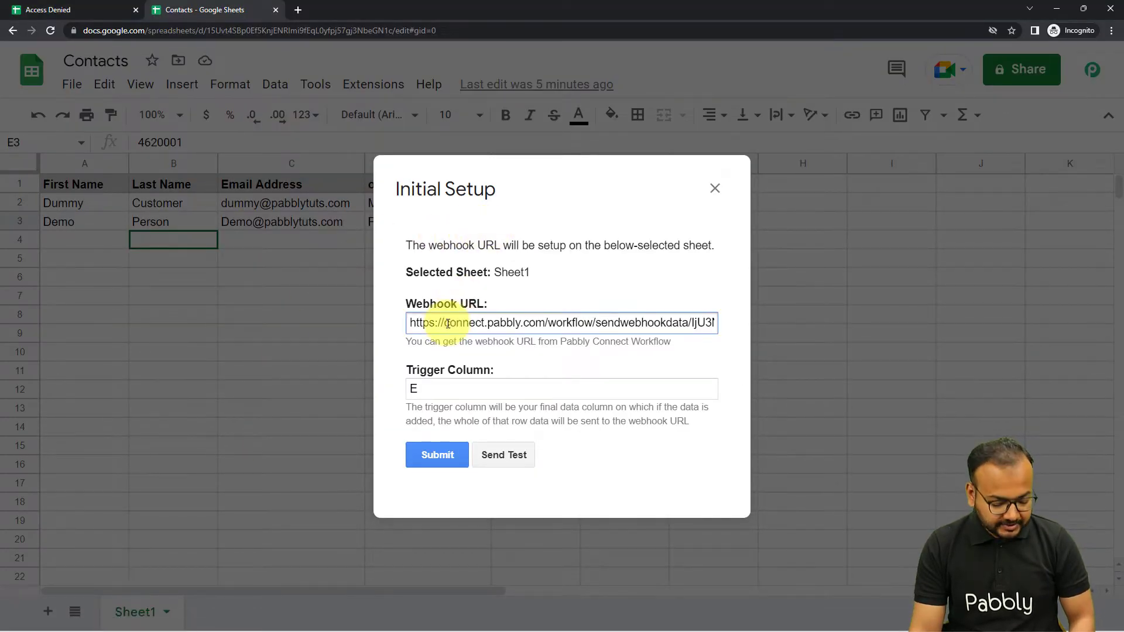
pyautogui.hotkey('ctrl', 'a')
pyautogui.press('BackSpace')
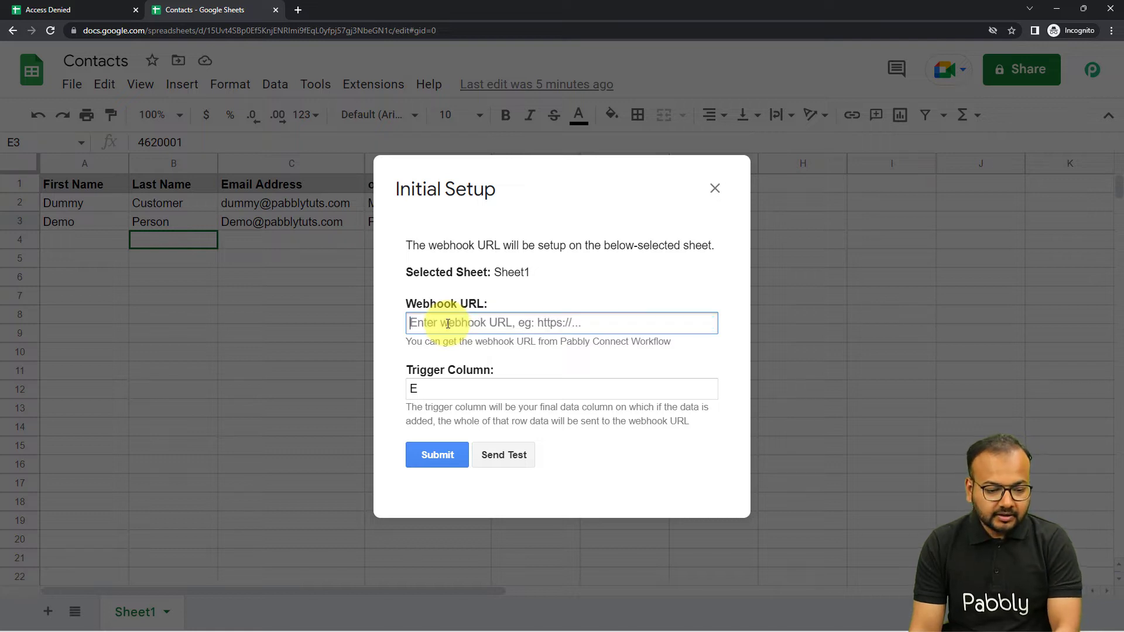
pyautogui.rightClick(447, 323)
pyautogui.click(489, 413)
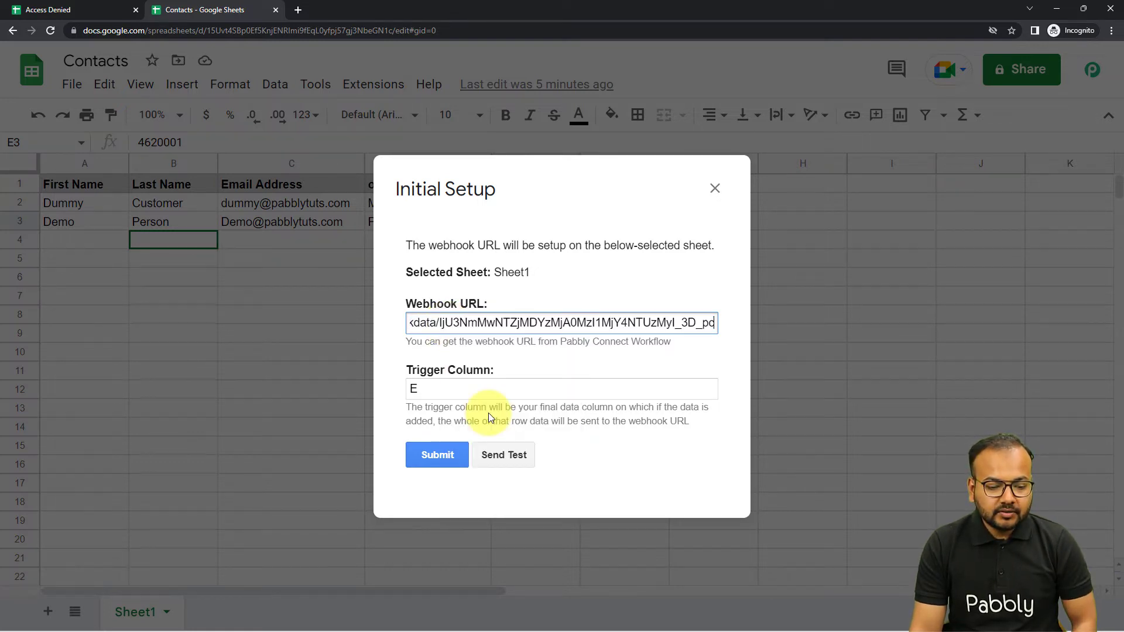
pyautogui.click(491, 365)
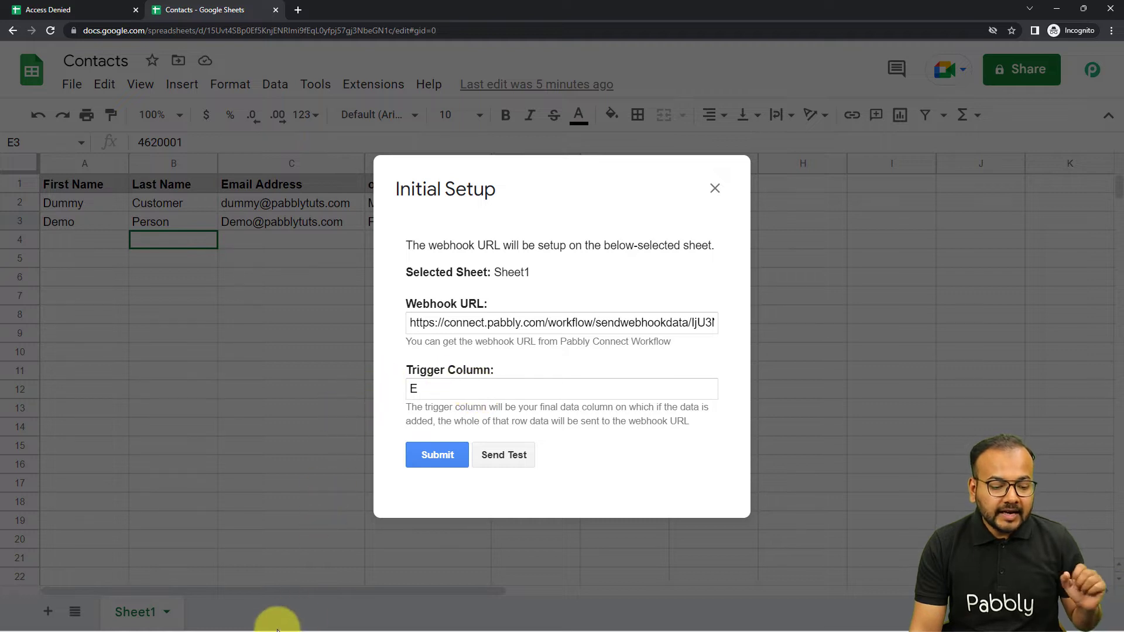
# Switch to the Pabbly Connect workflow and check the trigger's webhook capture status.
pyautogui.moveTo(268, 619)
pyautogui.moveTo(226, 619)
pyautogui.click(175, 560)
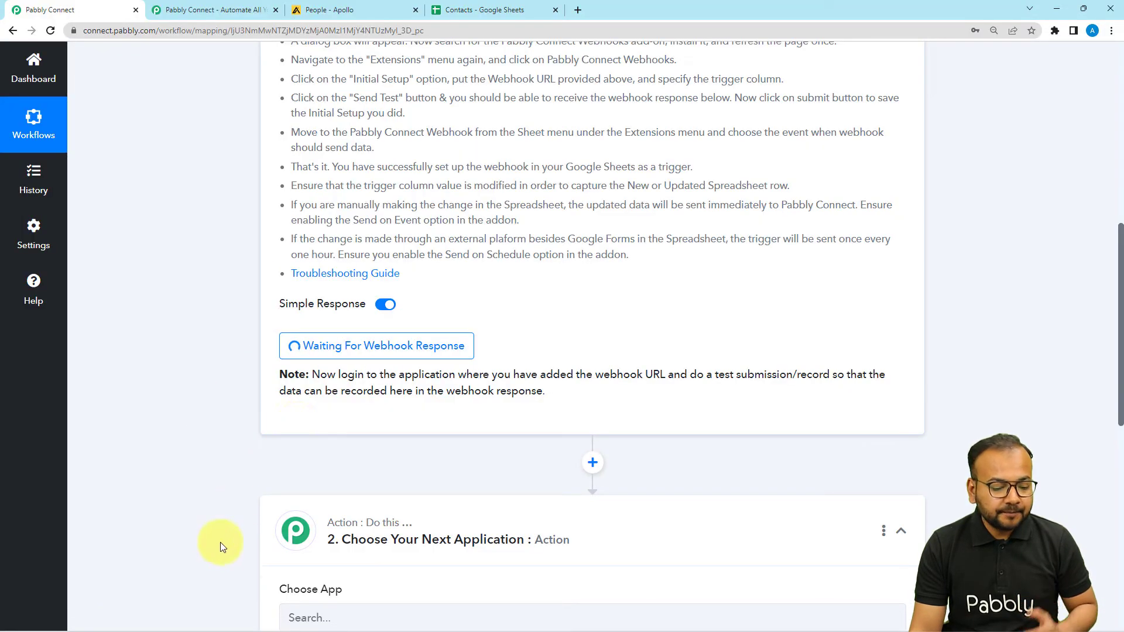
# Send a test from the Initial Setup in the incognito Contacts spreadsheet, then submit the setup and close it.
pyautogui.moveTo(227, 621)
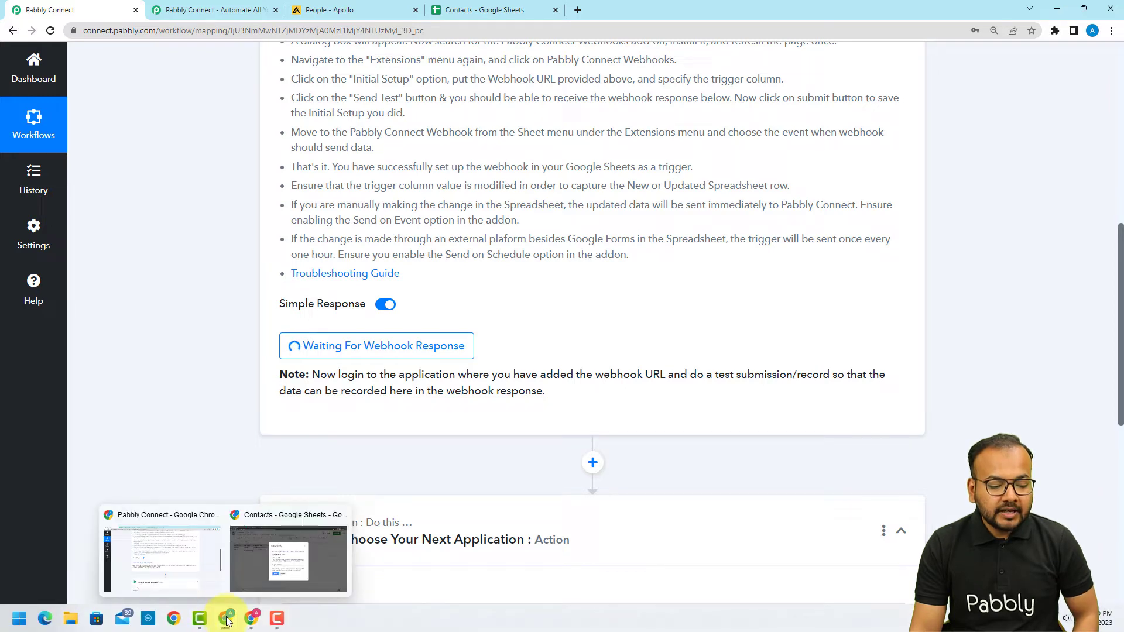
pyautogui.click(265, 562)
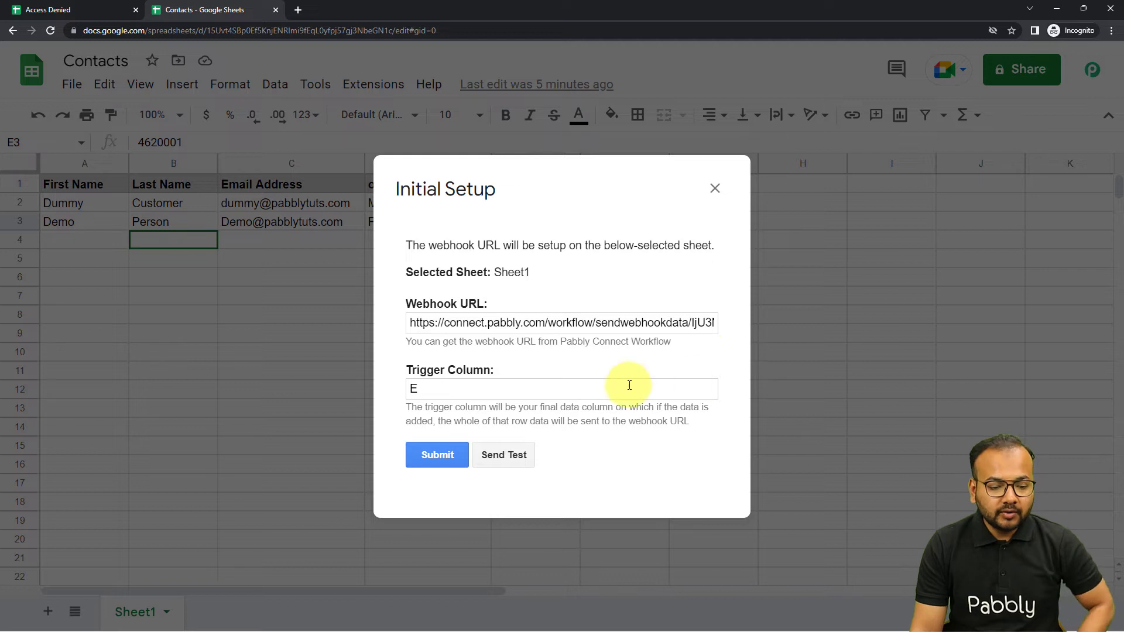
pyautogui.click(513, 463)
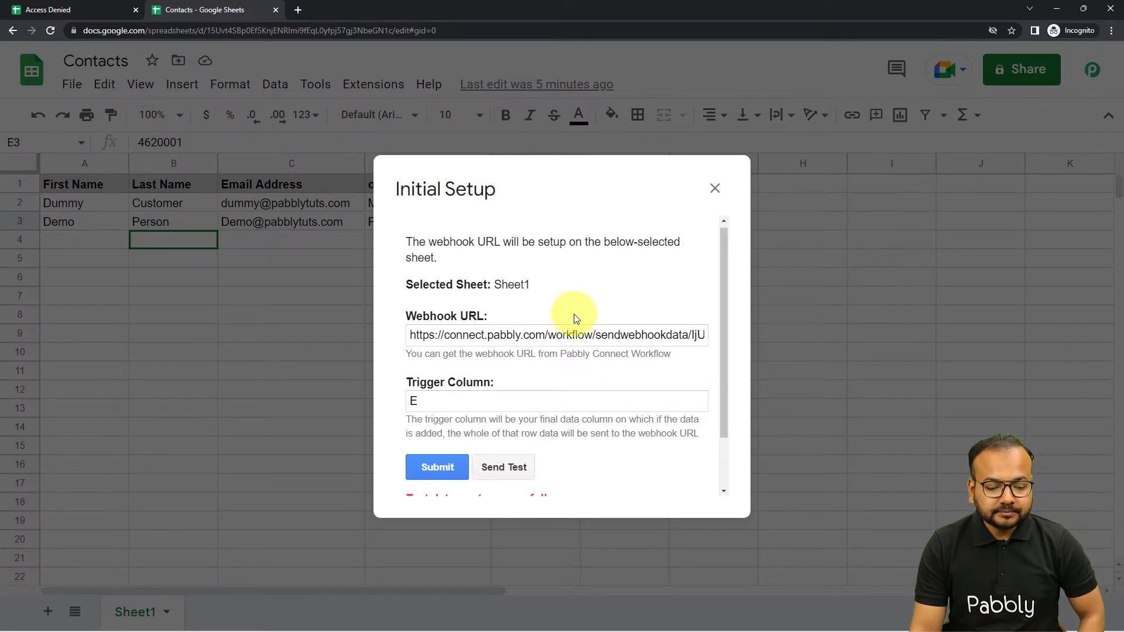
pyautogui.scroll(-2, 573, 314)
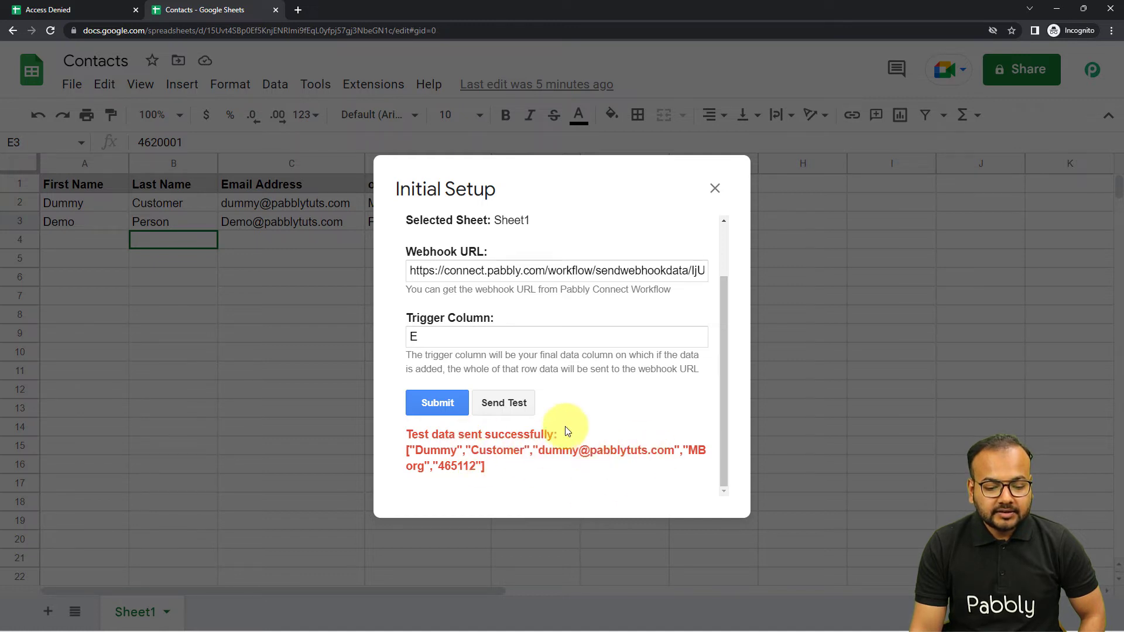
pyautogui.click(435, 403)
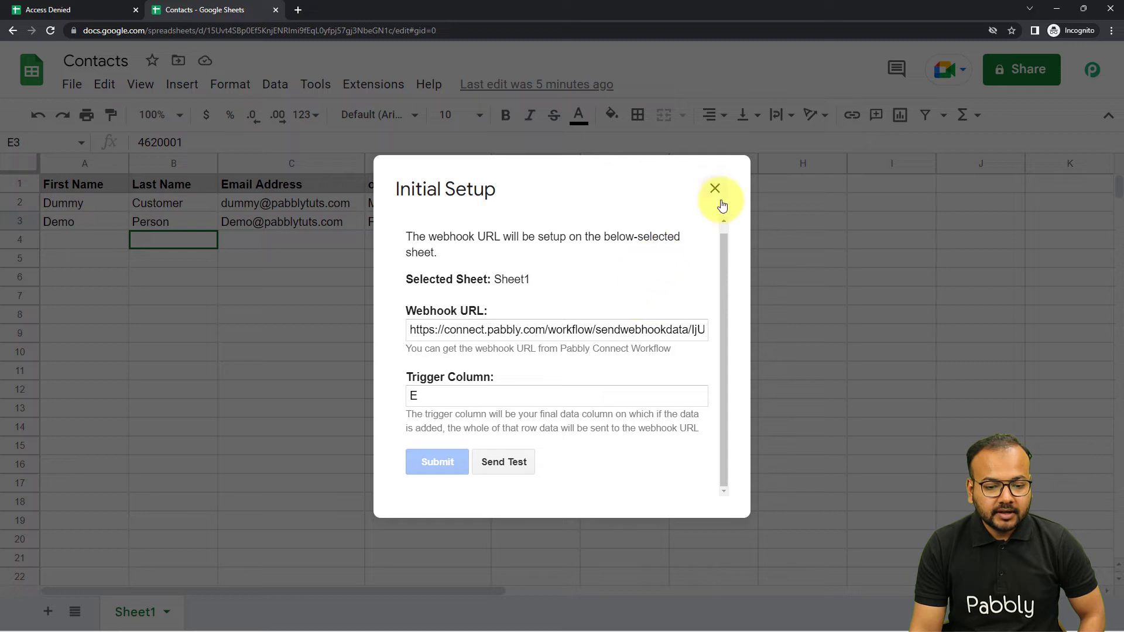
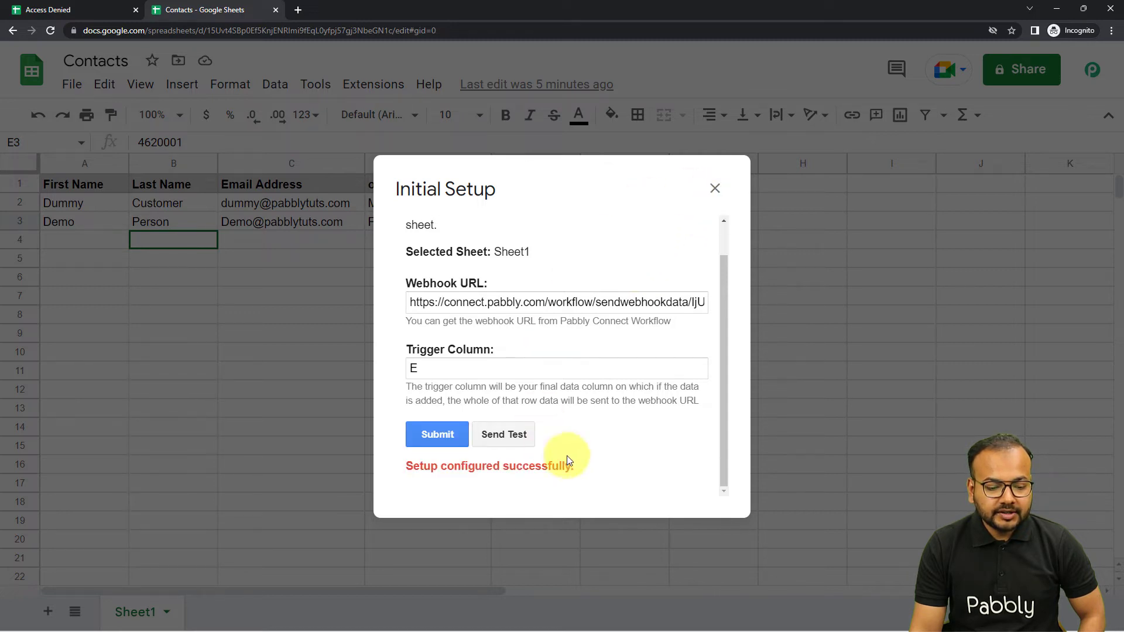
pyautogui.click(716, 188)
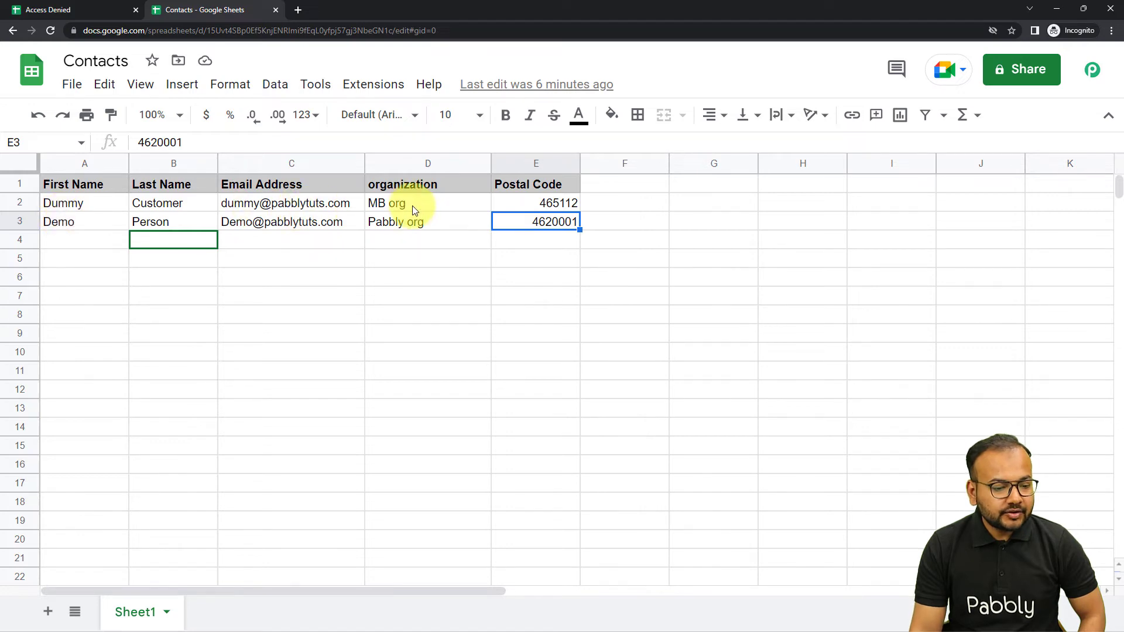
# Examine the webhook response received in the Pabbly Connect workflow and compare its fields with the Contacts spreadsheet.
pyautogui.moveTo(232, 619)
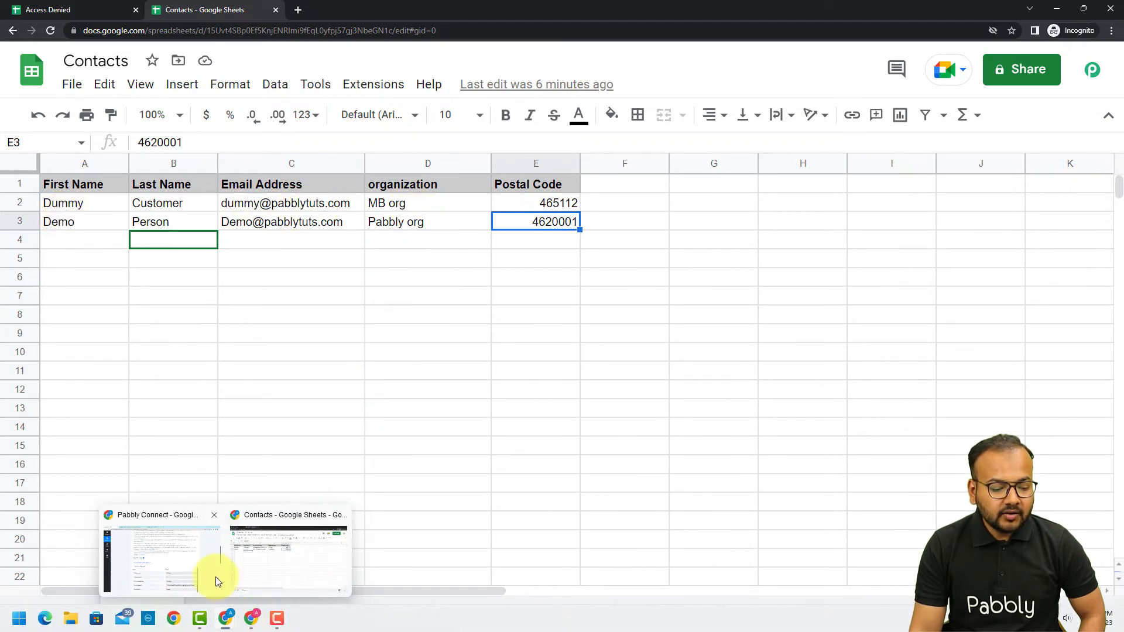
pyautogui.click(216, 577)
pyautogui.scroll(-3, 166, 335)
pyautogui.scroll(-2, 165, 333)
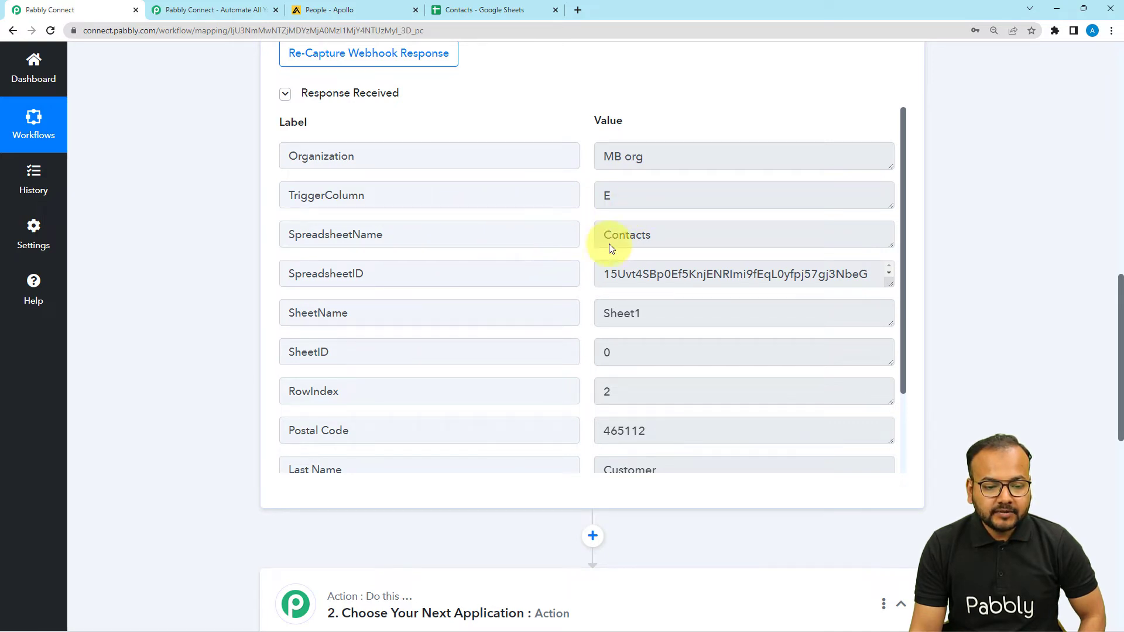
pyautogui.scroll(-1, 503, 295)
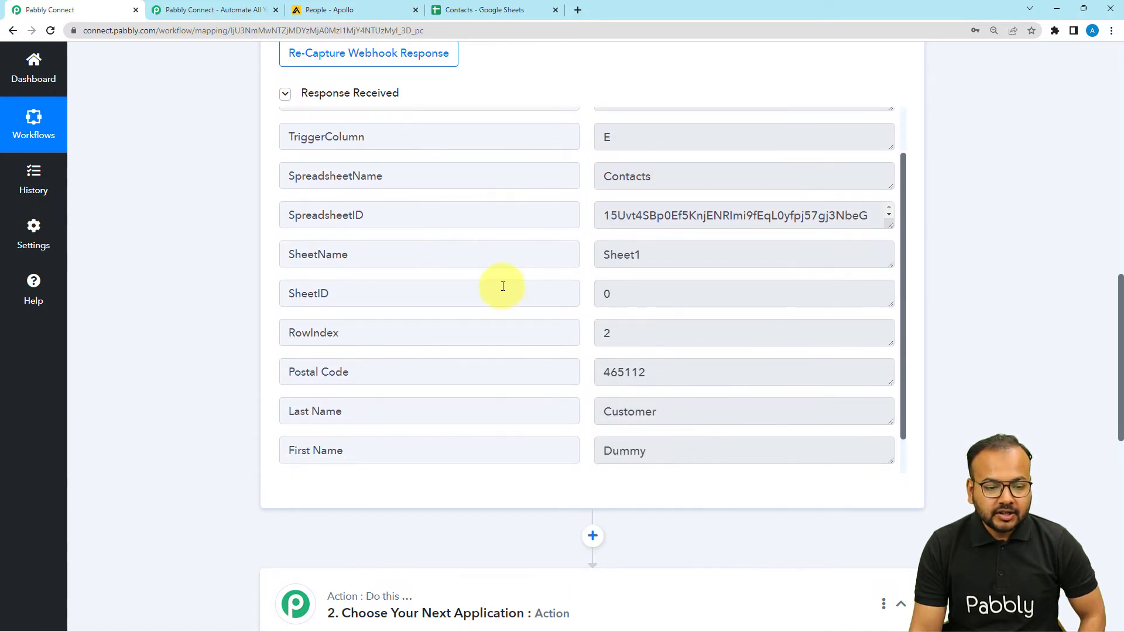
pyautogui.scroll(-1, 502, 284)
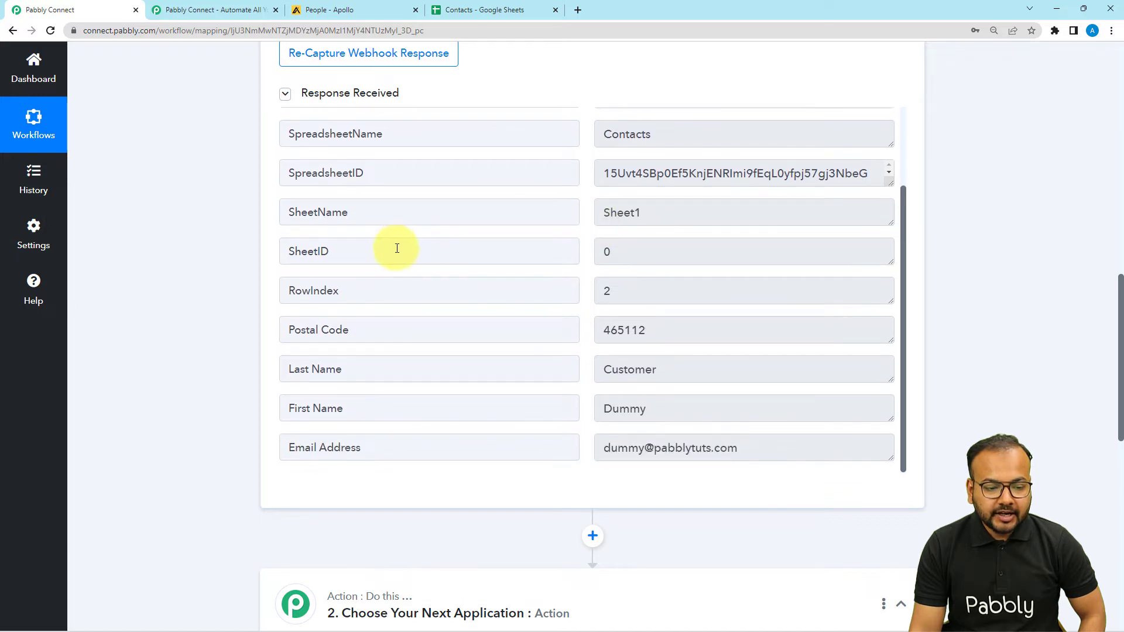
pyautogui.scroll(-1, 456, 280)
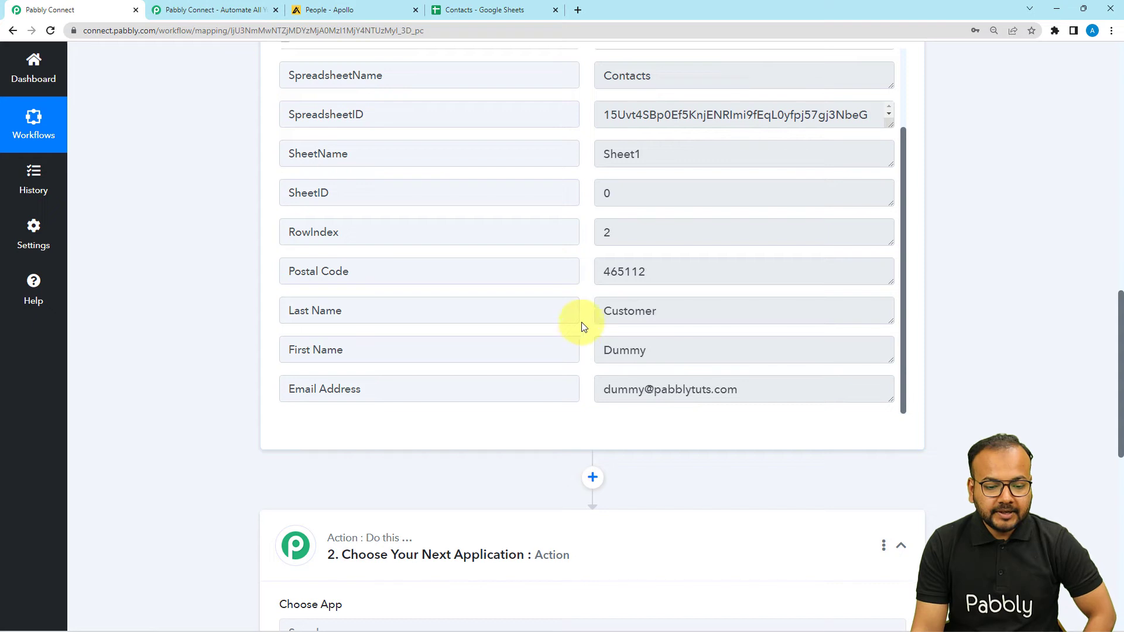
pyautogui.click(452, 11)
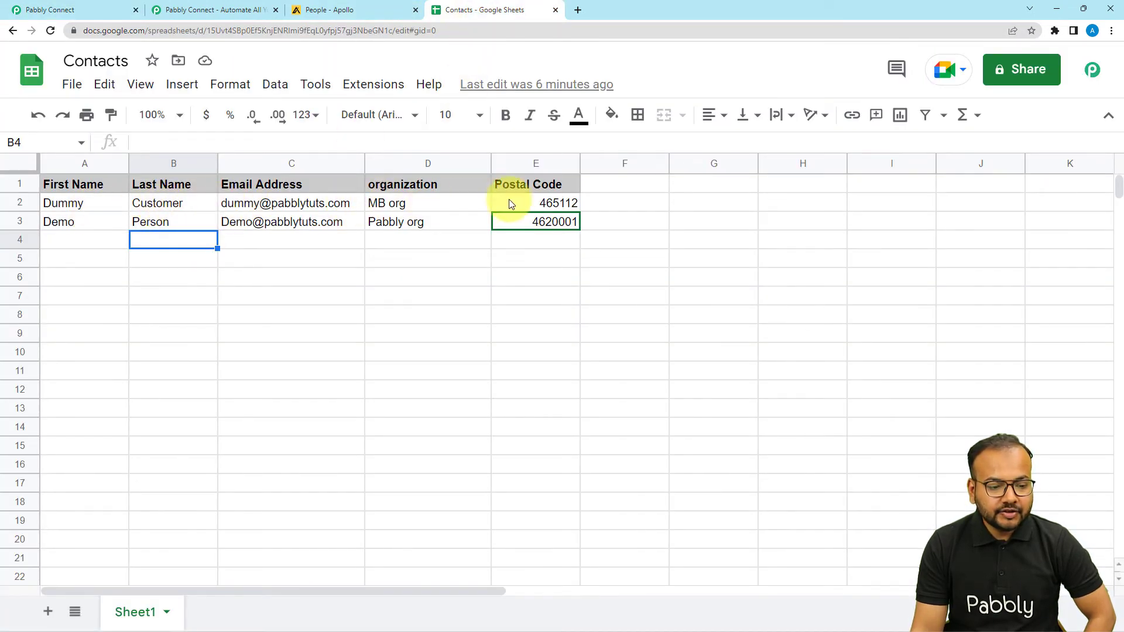
pyautogui.click(121, 6)
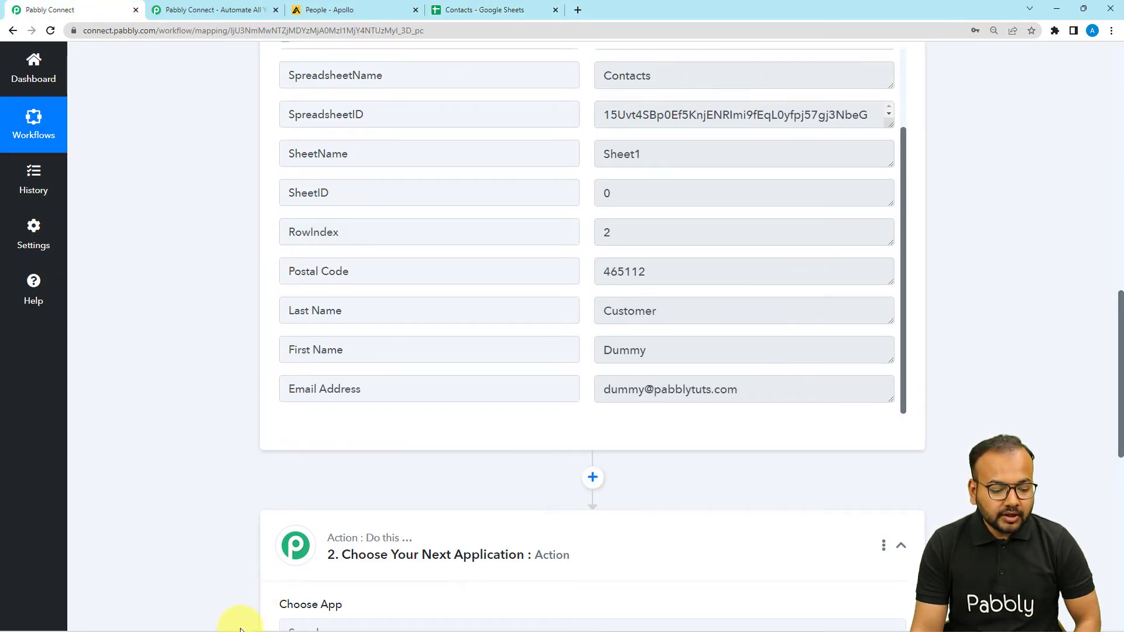
# Switch to the incognito Contacts spreadsheet and check that Send On Event is enabled for Pabbly Connect Webhooks.
pyautogui.moveTo(248, 625)
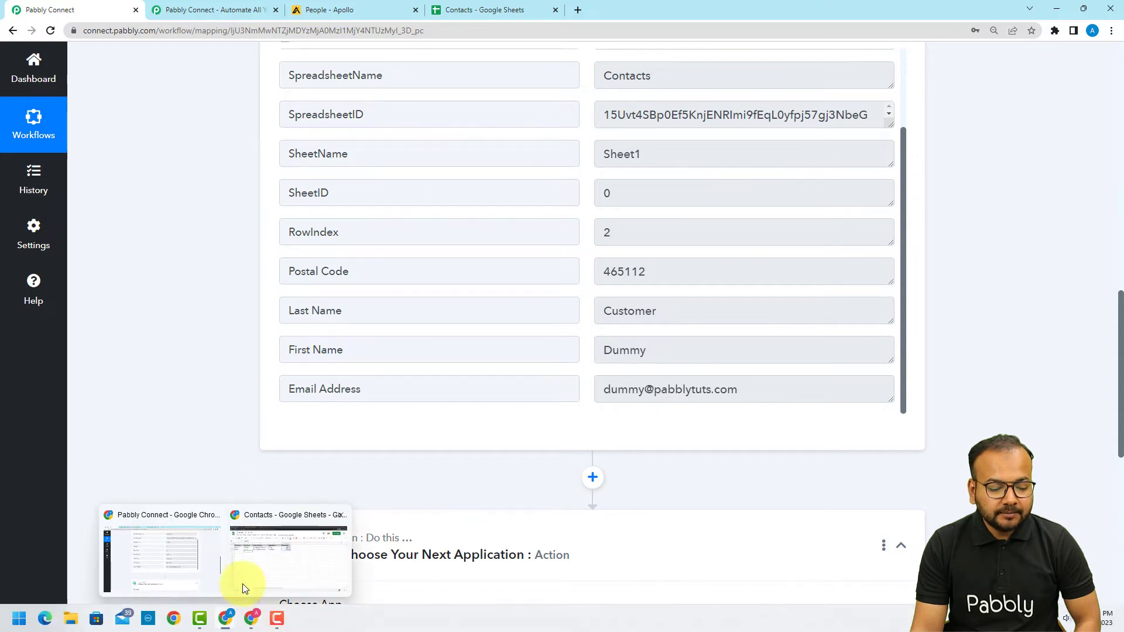
pyautogui.click(243, 584)
pyautogui.click(382, 85)
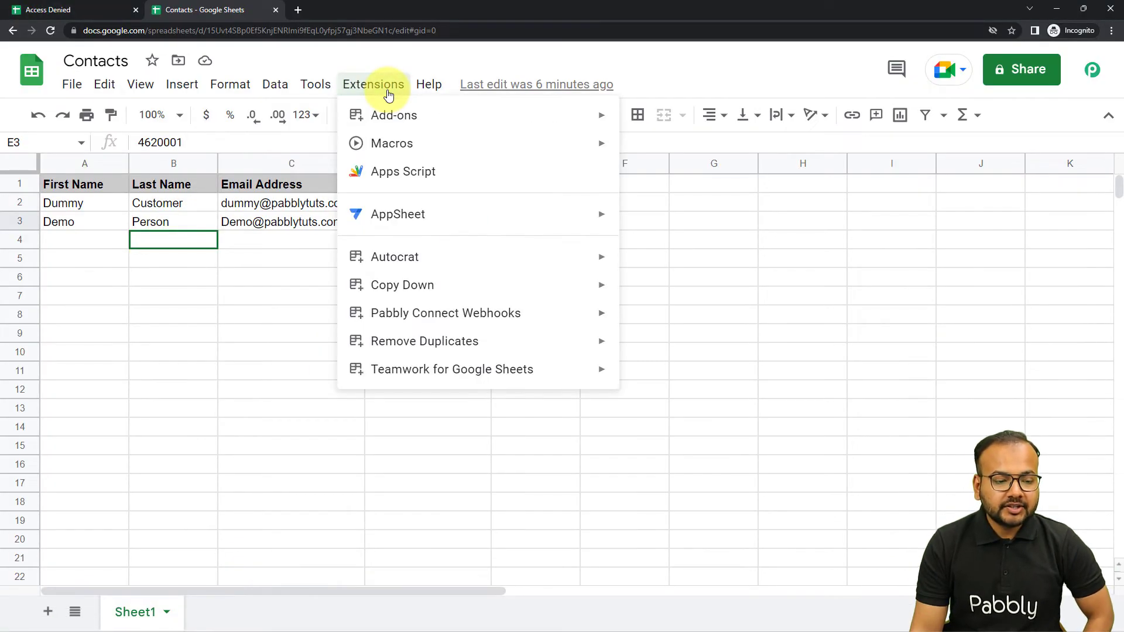
pyautogui.moveTo(485, 312)
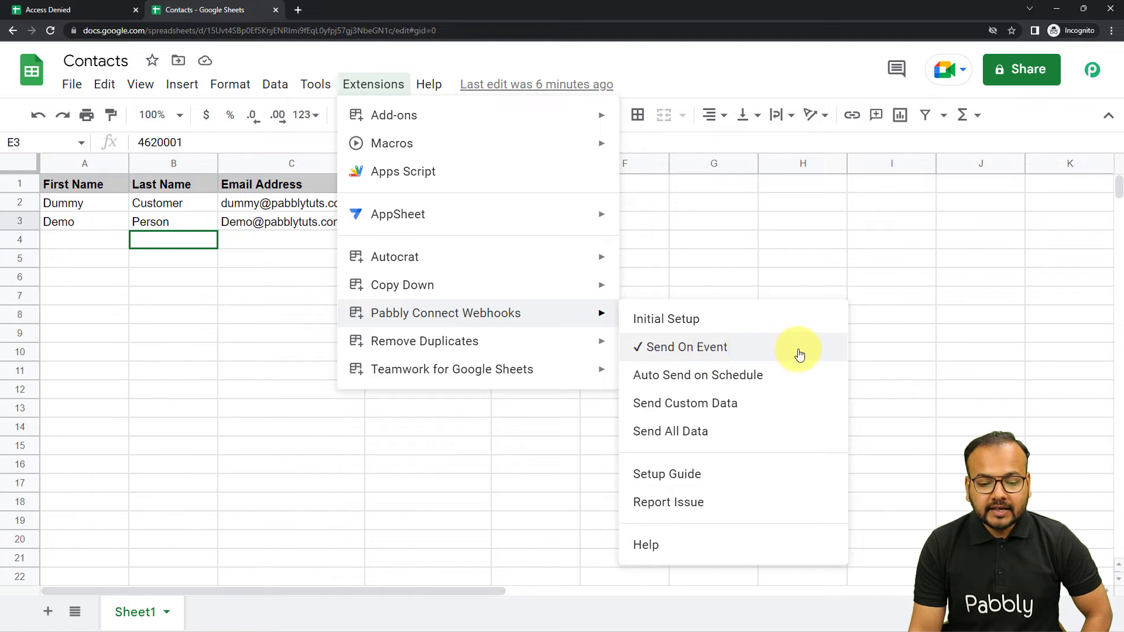
pyautogui.click(869, 351)
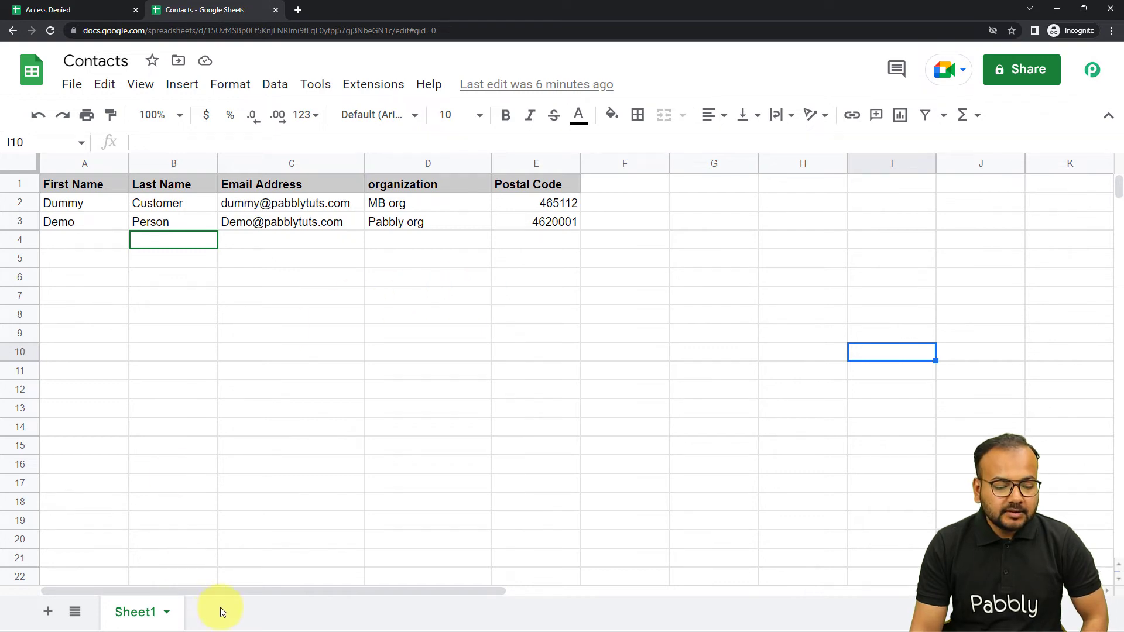
# Return to the Pabbly Connect workflow and choose Apollo as the app for the action step.
pyautogui.moveTo(233, 627)
pyautogui.click(207, 573)
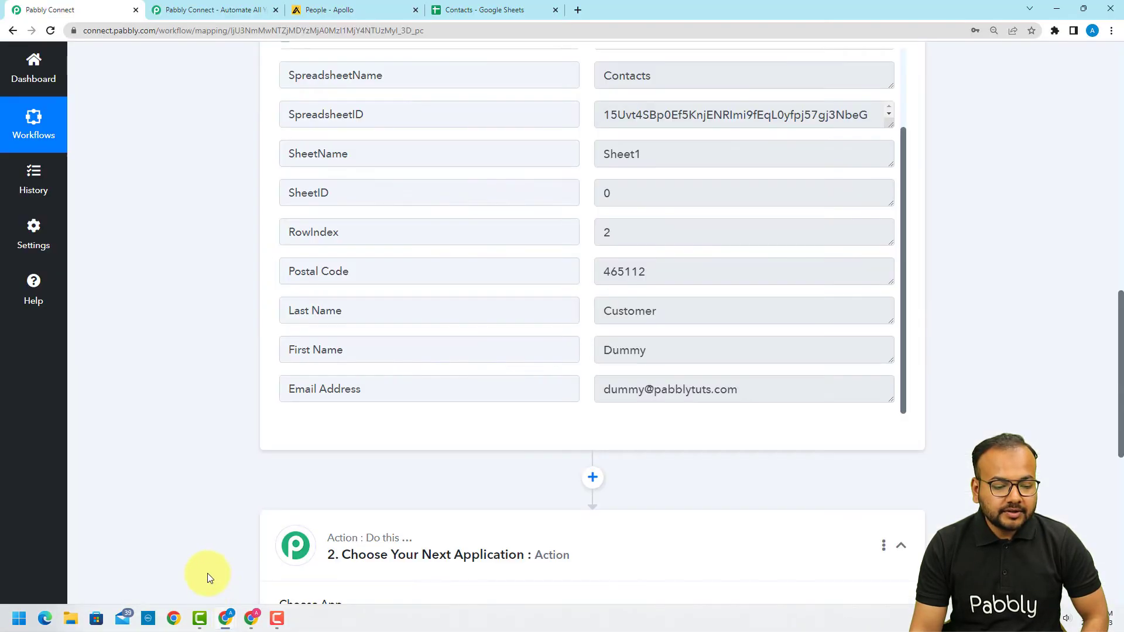
pyautogui.scroll(-4, 199, 375)
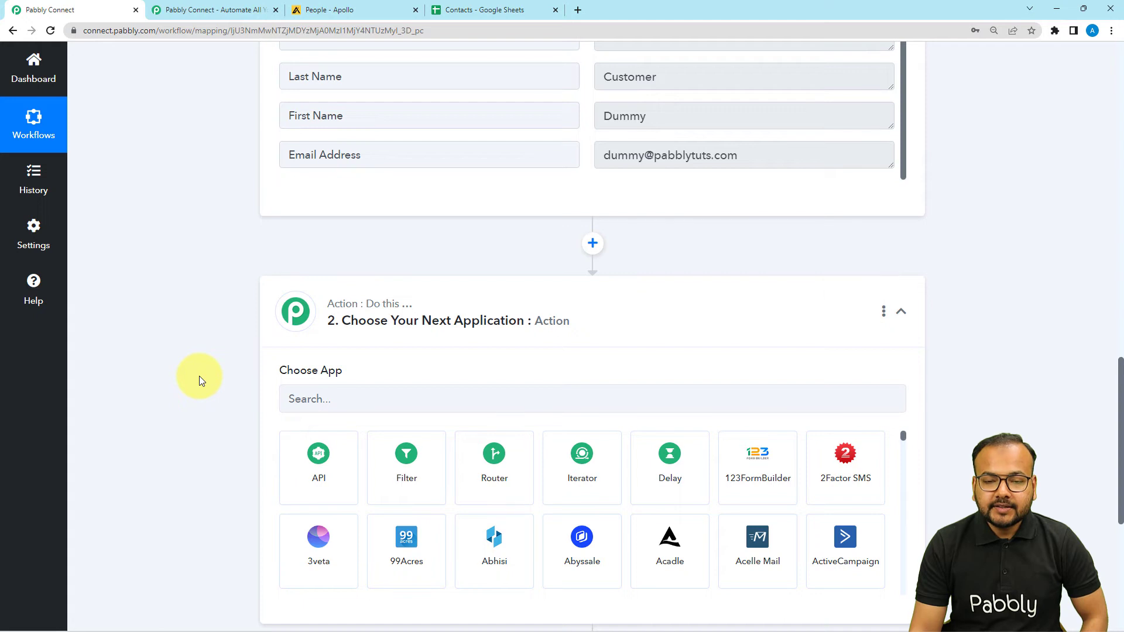
pyautogui.scroll(-2, 199, 376)
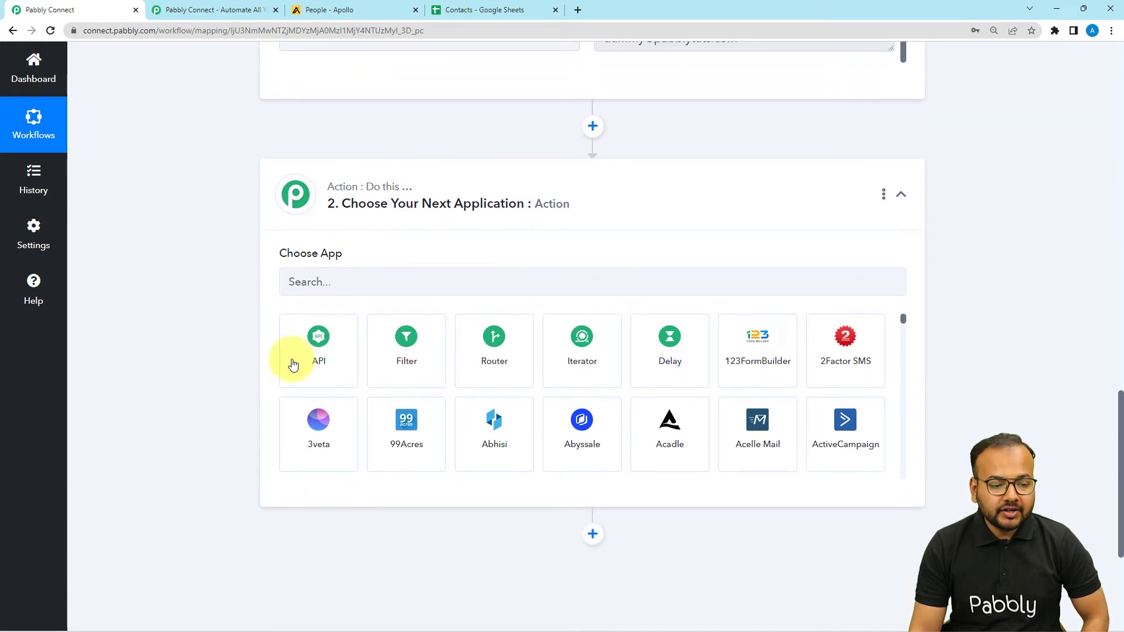
pyautogui.click(324, 282)
pyautogui.write('apoll')
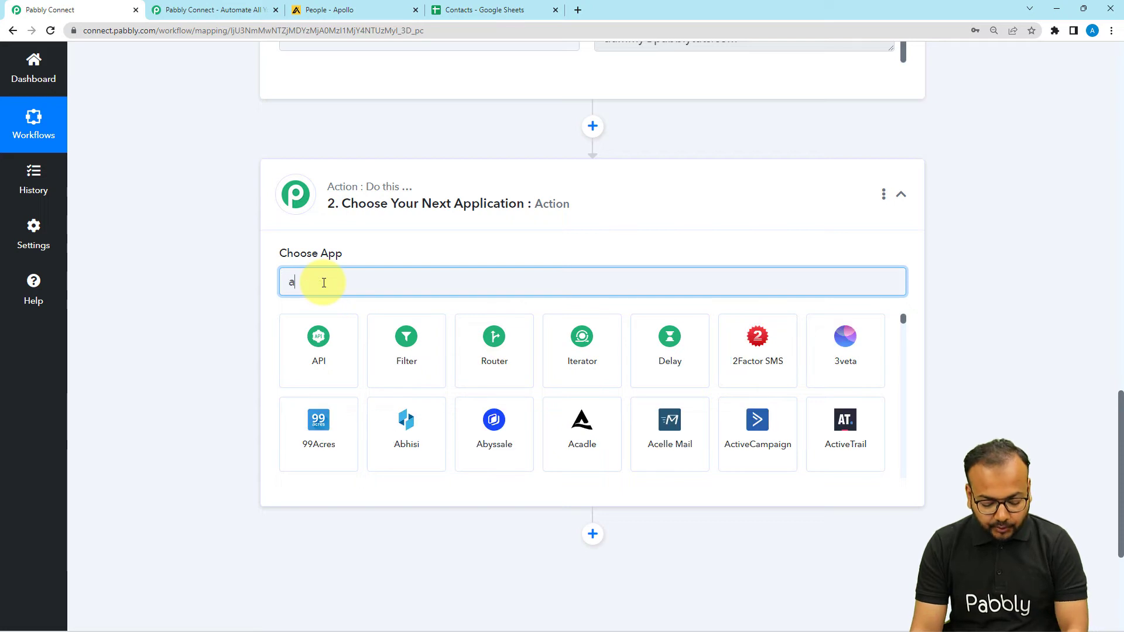
pyautogui.click(322, 380)
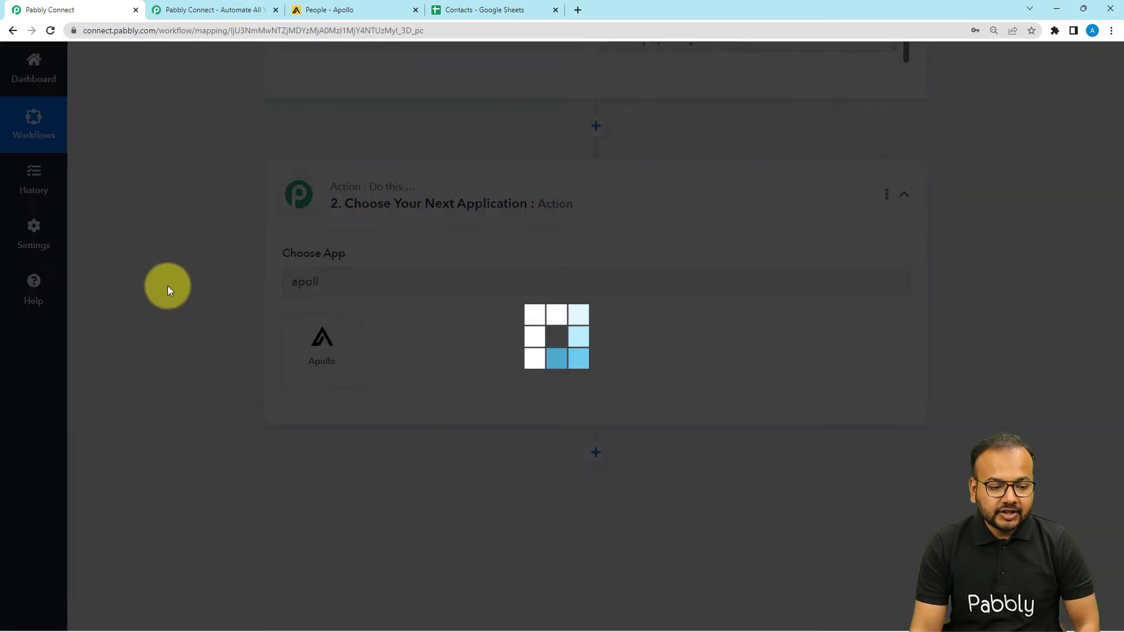
# Set the Apollo action event to Create Contact.
pyautogui.scroll(-3, 165, 283)
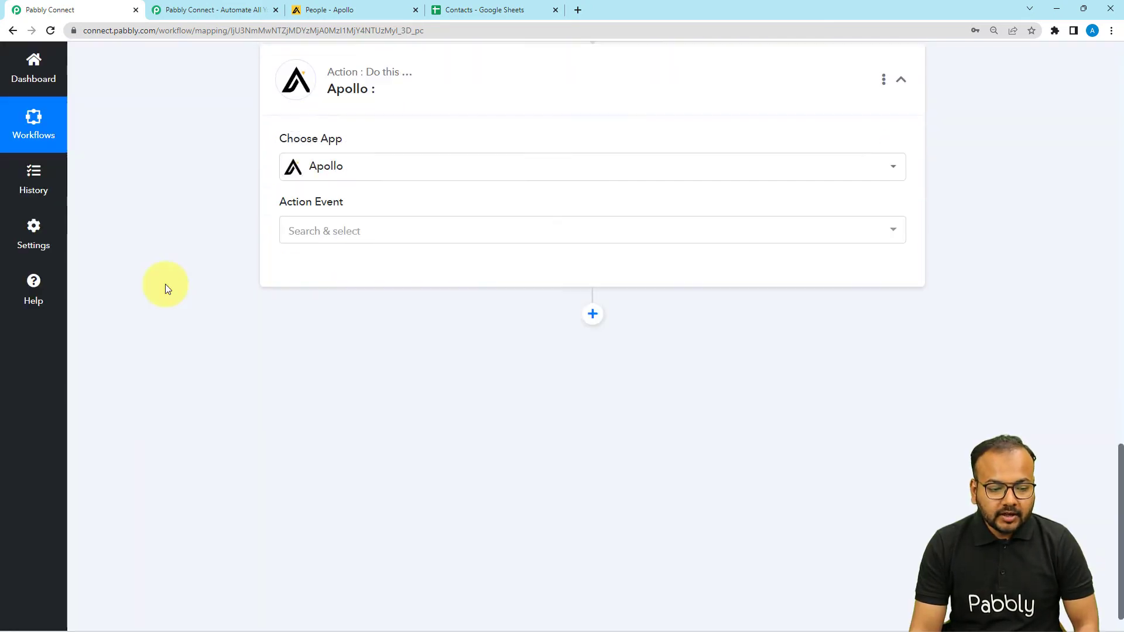
pyautogui.click(326, 193)
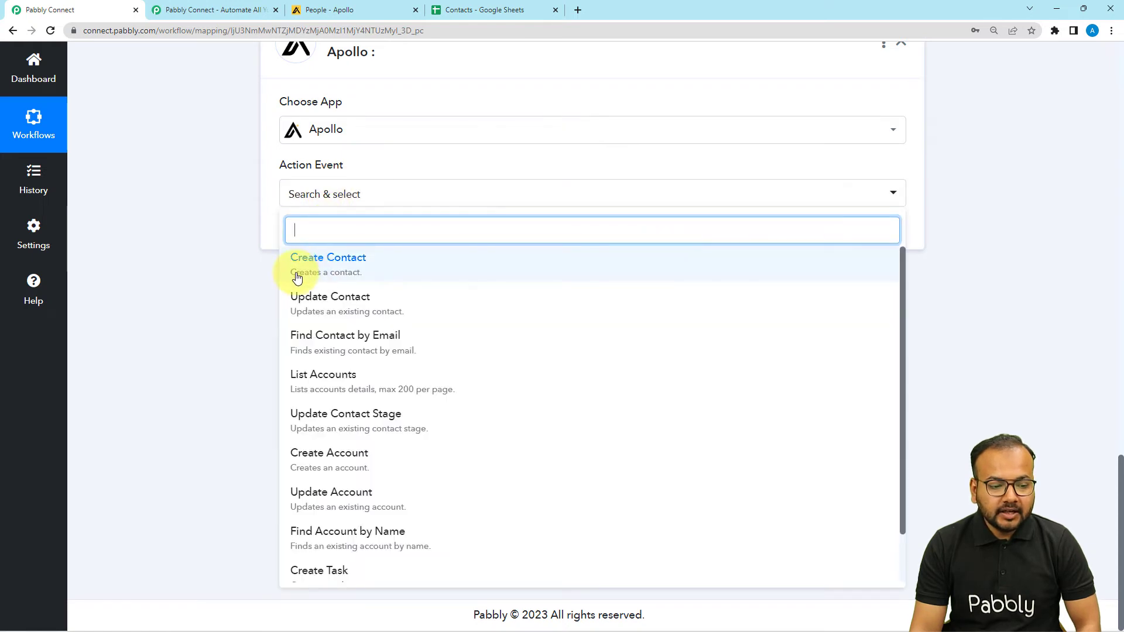
pyautogui.click(354, 271)
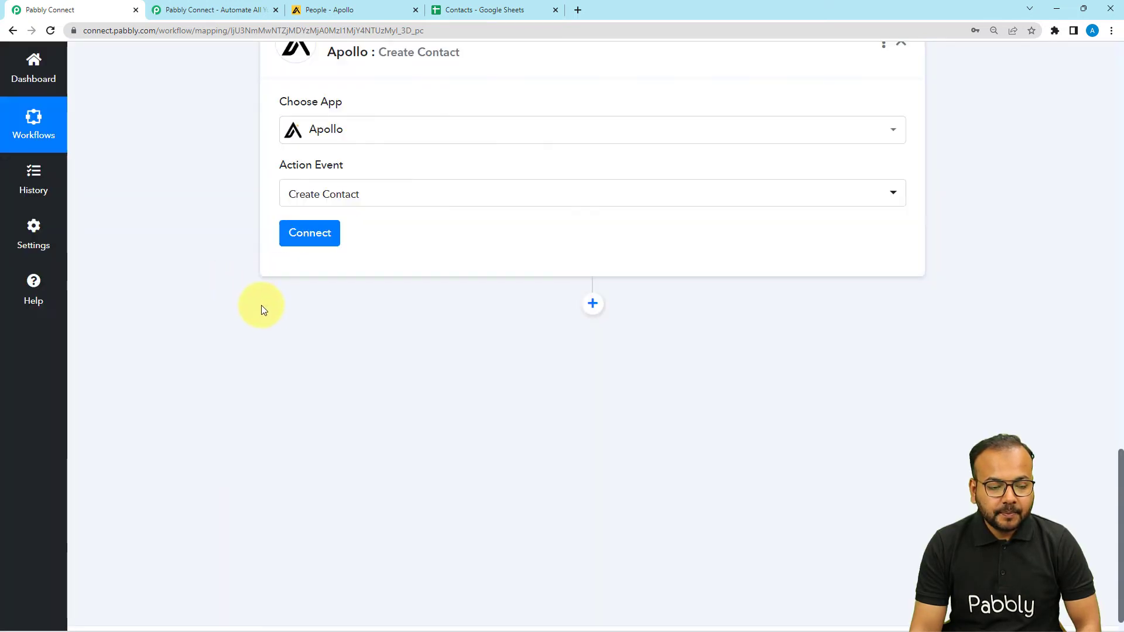
# Start a new Apollo connection and copy the API key named test from the linked Apollo Developer Portal.
pyautogui.click(308, 237)
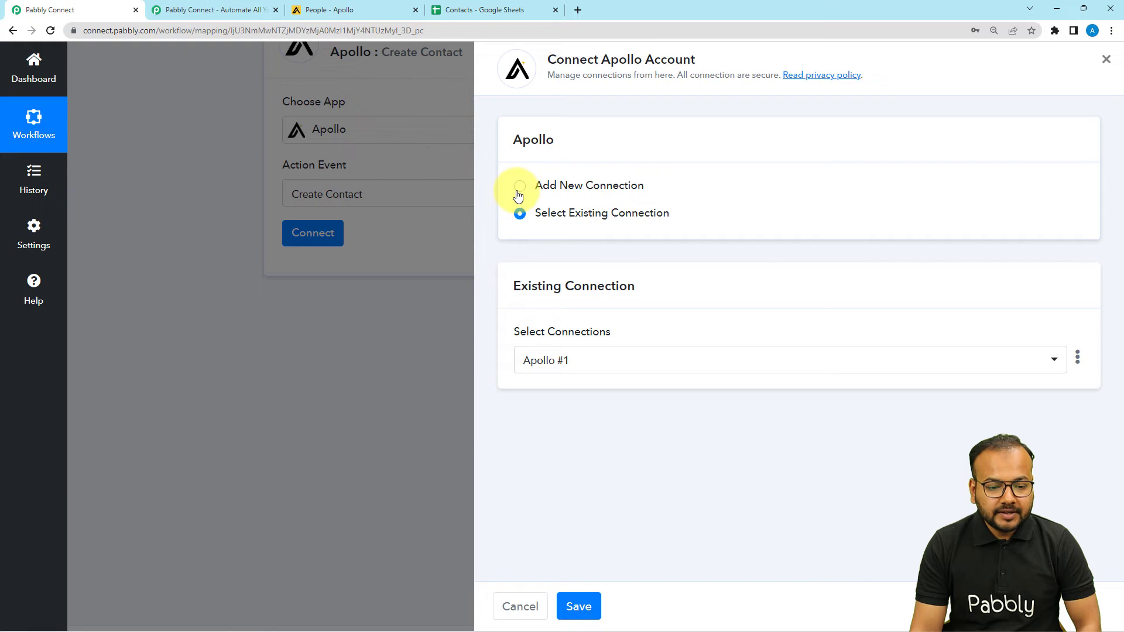
pyautogui.click(519, 186)
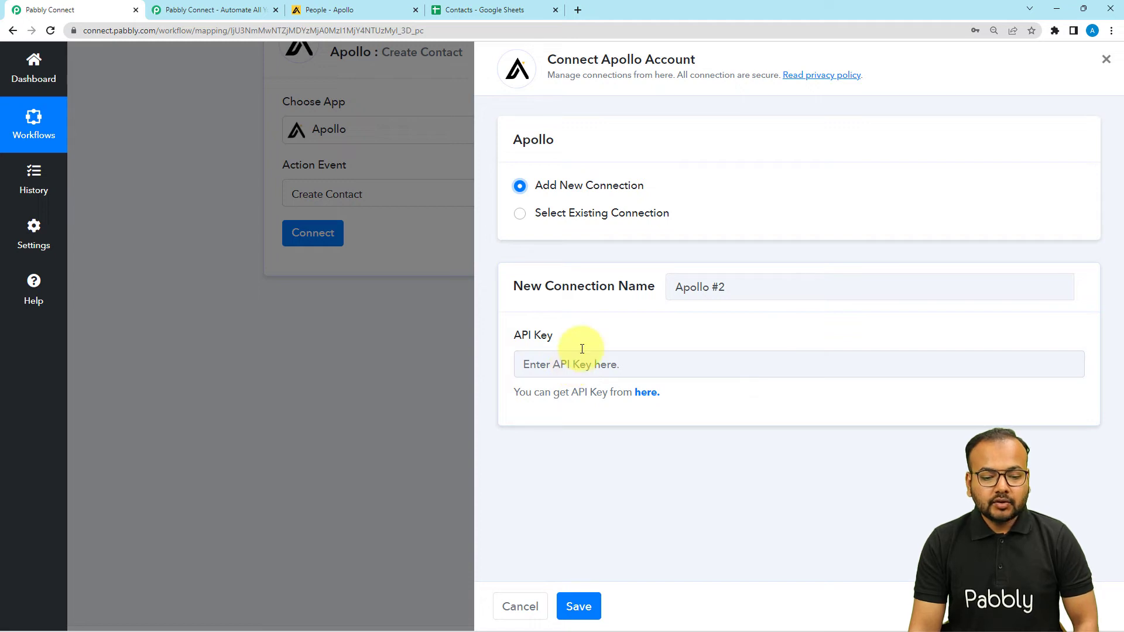
pyautogui.click(647, 394)
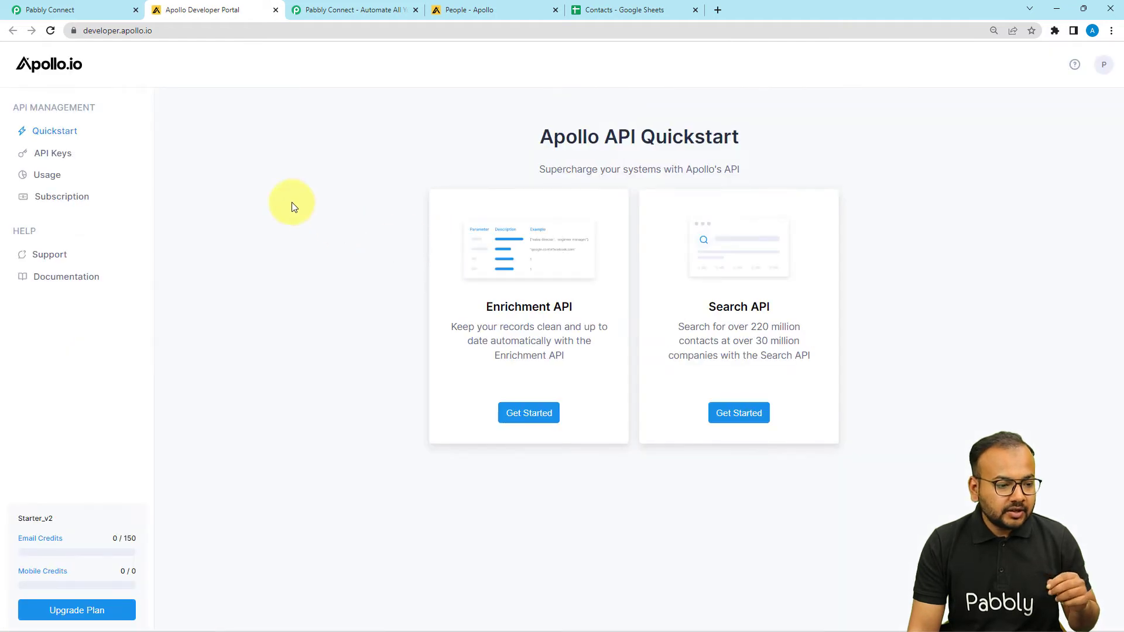
pyautogui.click(68, 159)
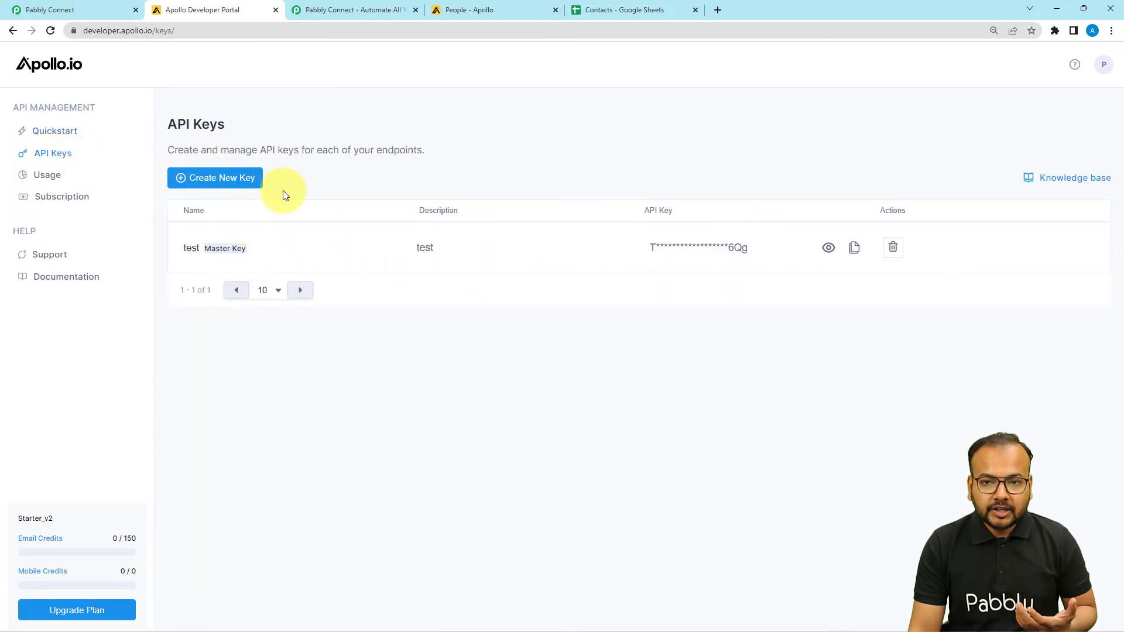
pyautogui.hotkey('ctrl', '+')
pyautogui.hotkey('ctrl', '+')
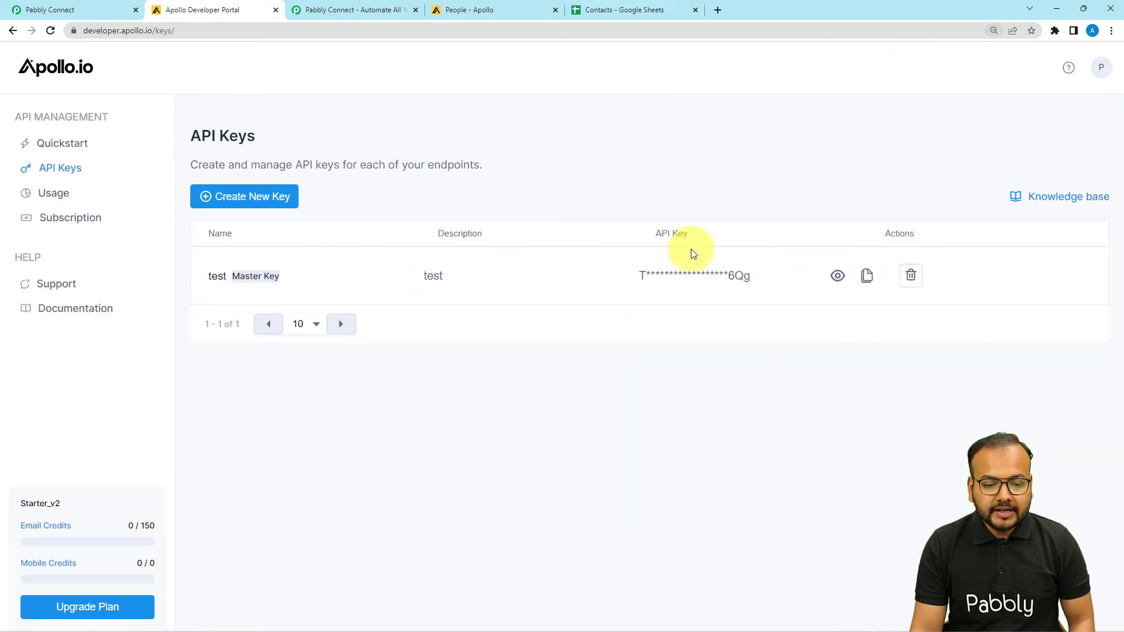
pyautogui.click(867, 276)
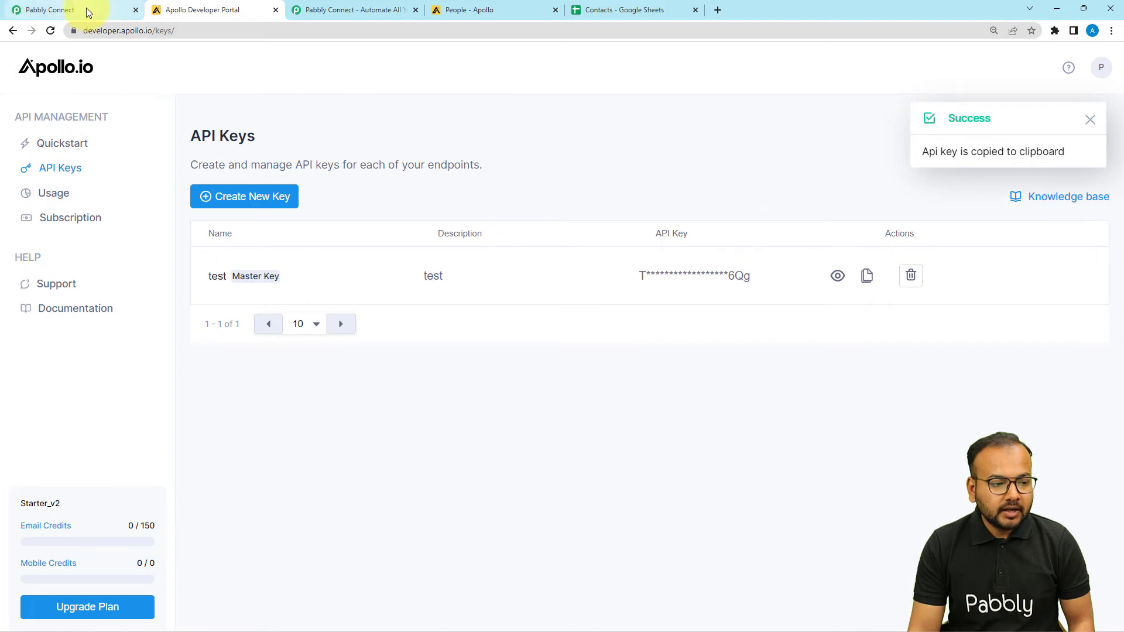
# Return to the Pabbly Connect workflow, paste the copied API key into the new Apollo connection and save it.
pyautogui.click(82, 10)
pyautogui.rightClick(565, 359)
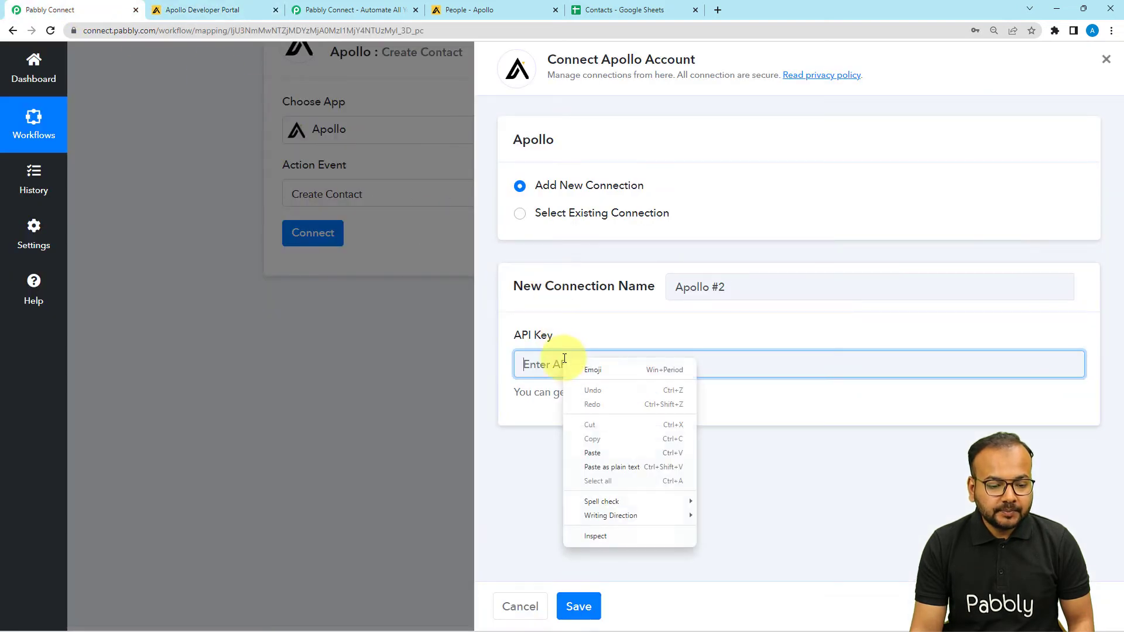
pyautogui.click(595, 453)
pyautogui.click(580, 605)
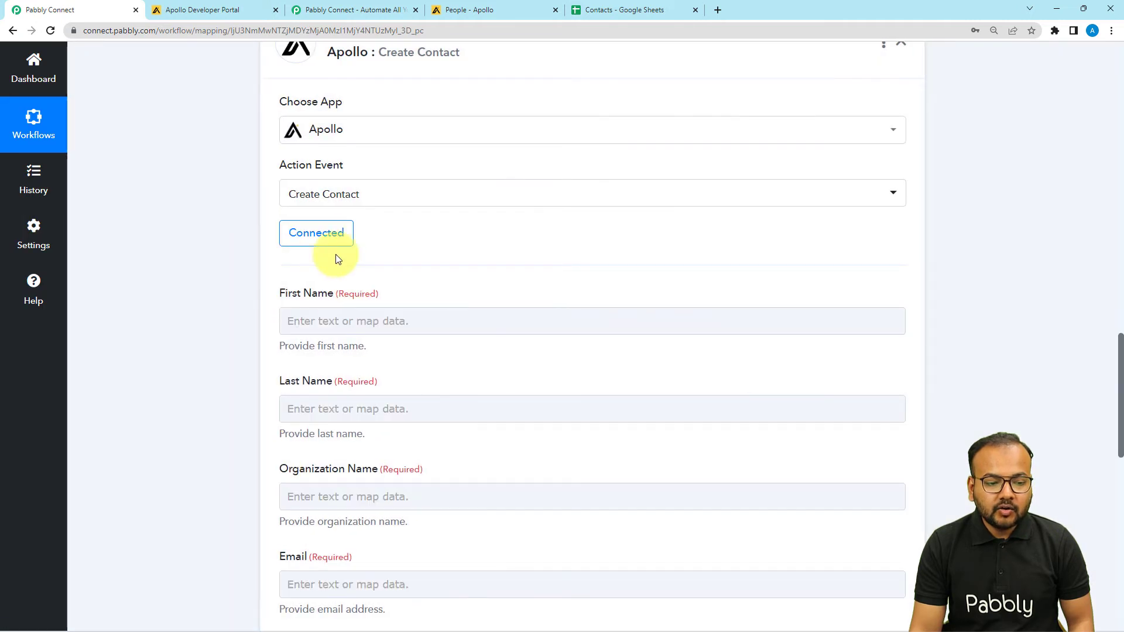
# Examine the Create Contact fields and compare them with the data in the Google Sheets trigger response.
pyautogui.scroll(-1, 203, 281)
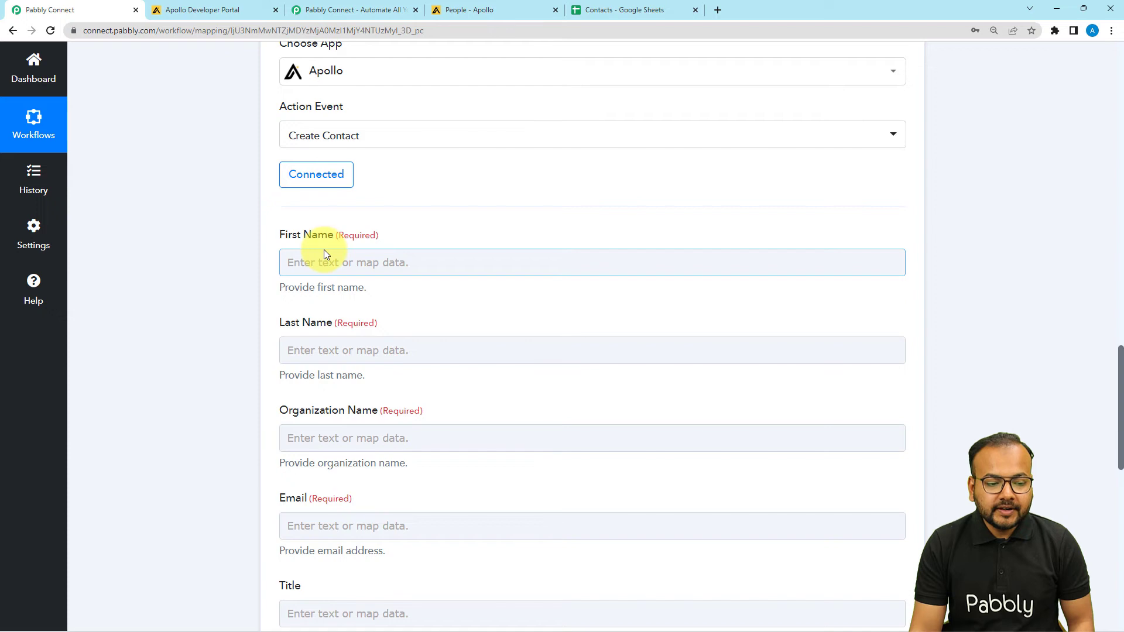
pyautogui.scroll(-3, 326, 440)
pyautogui.scroll(-3, 326, 443)
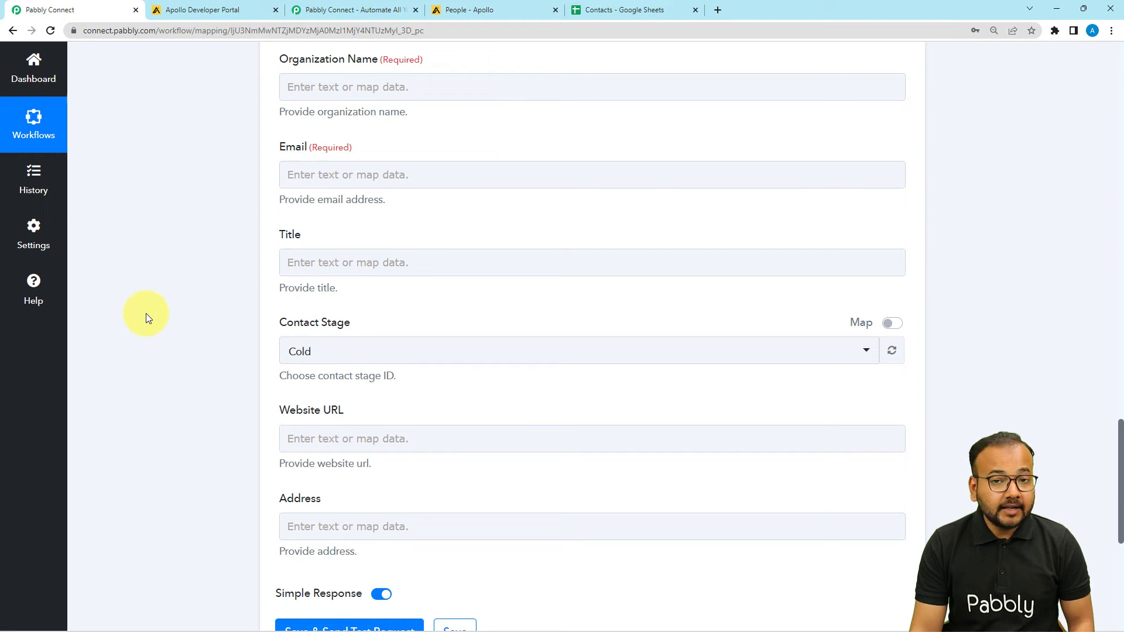
pyautogui.scroll(10, 146, 313)
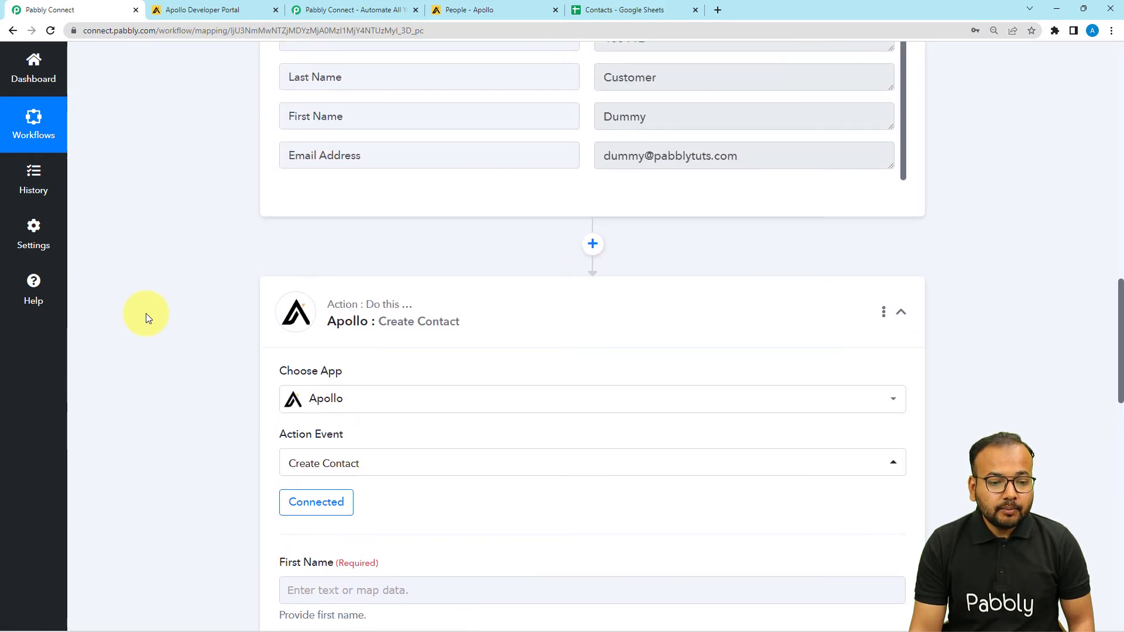
pyautogui.scroll(6, 145, 314)
pyautogui.scroll(3, 396, 321)
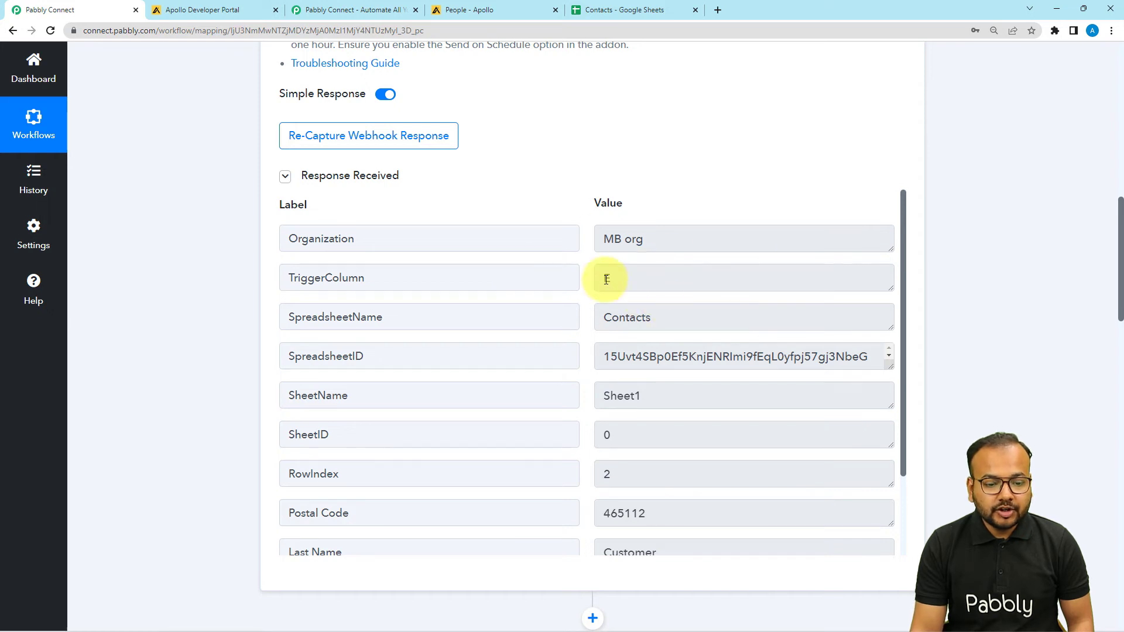
pyautogui.scroll(-2, 322, 415)
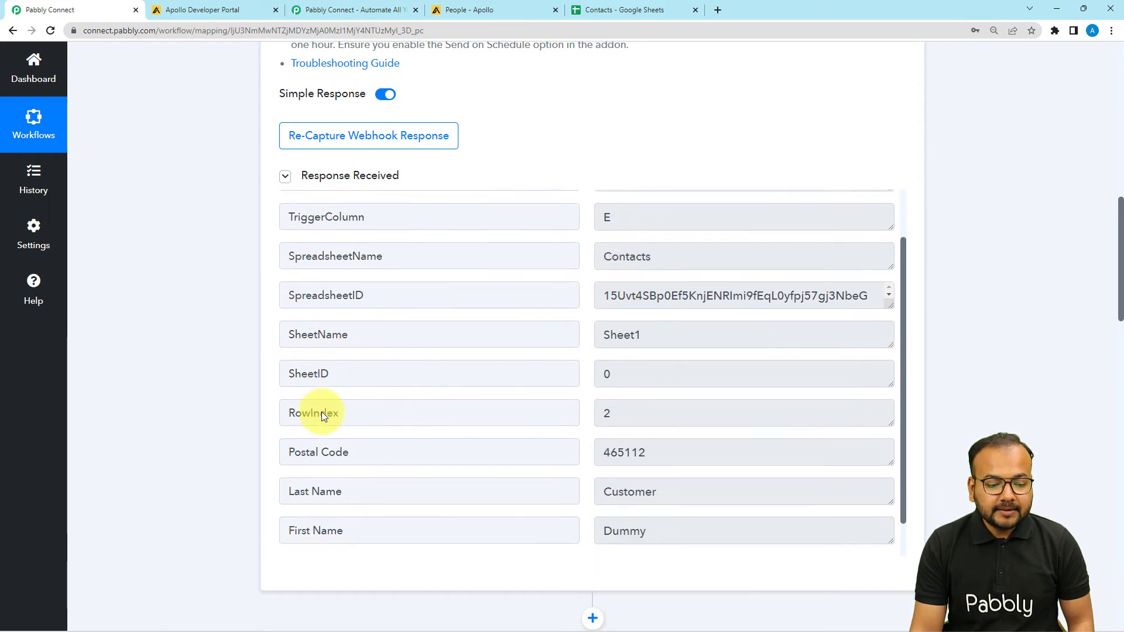
pyautogui.scroll(-5, 155, 379)
pyautogui.scroll(-10, 156, 379)
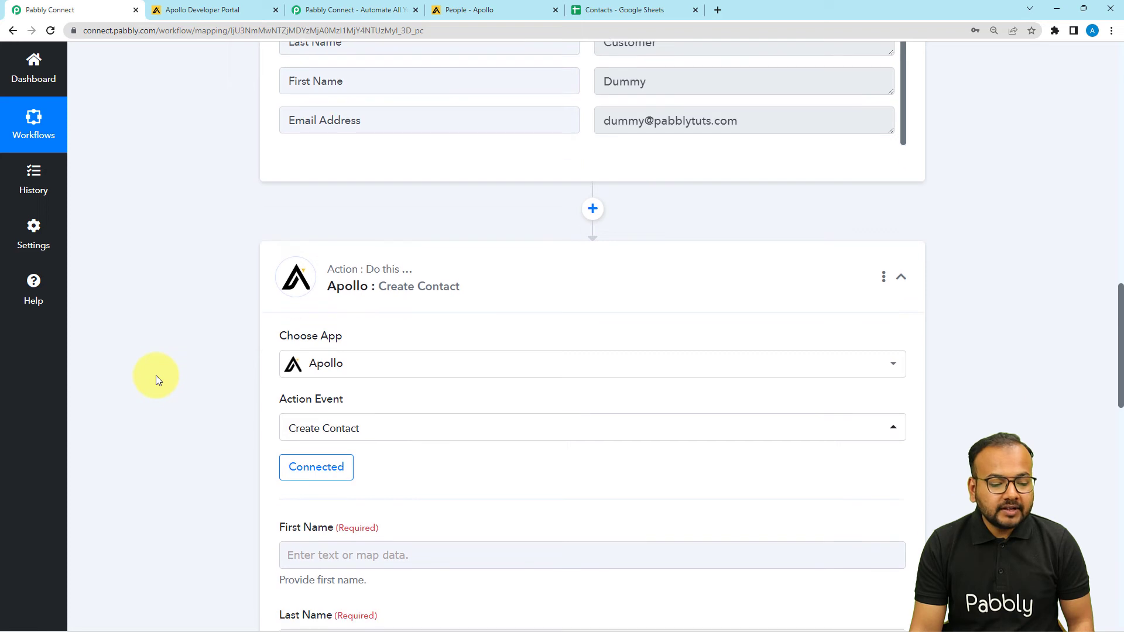
# Map the Apollo contact's First Name to the First Name value from the Google Sheets step.
pyautogui.click(377, 157)
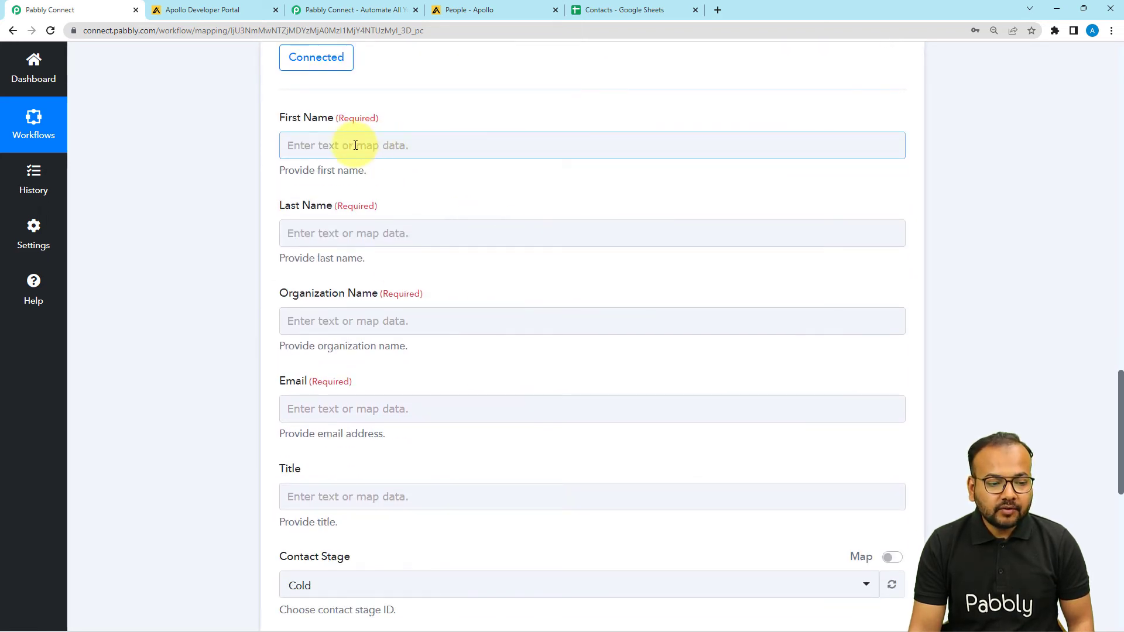
pyautogui.click(356, 145)
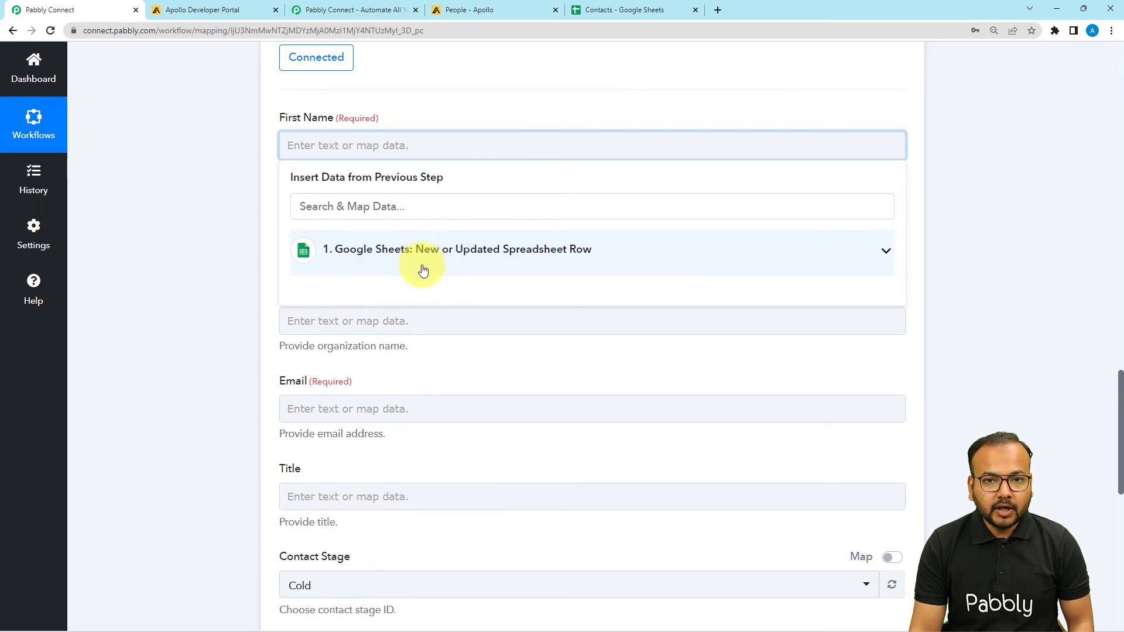
pyautogui.click(378, 266)
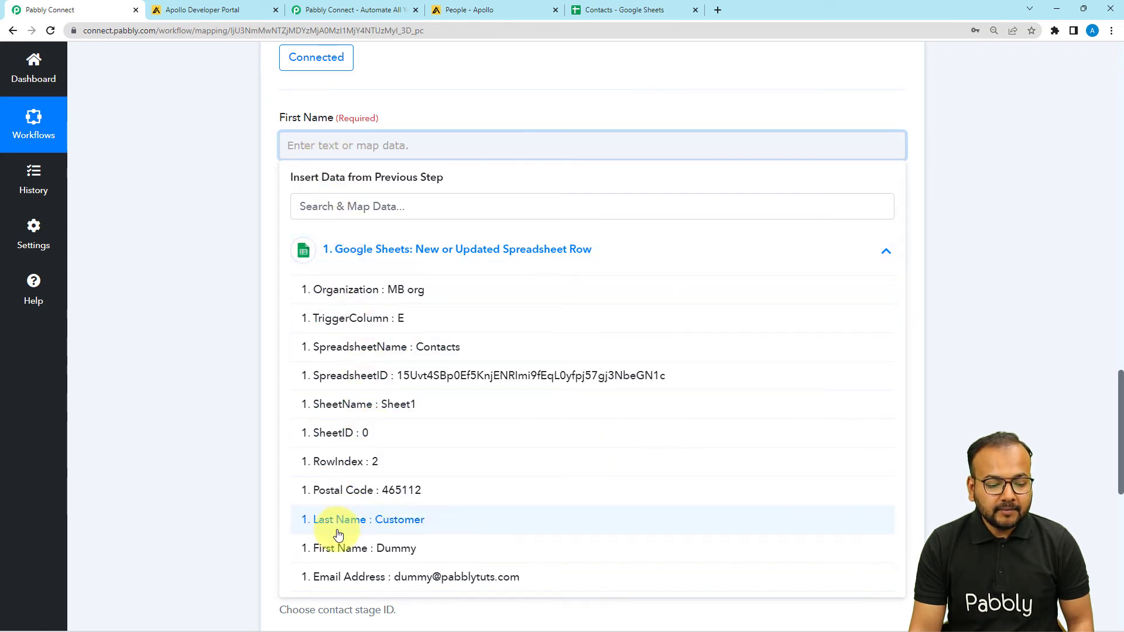
pyautogui.click(358, 549)
pyautogui.click(209, 340)
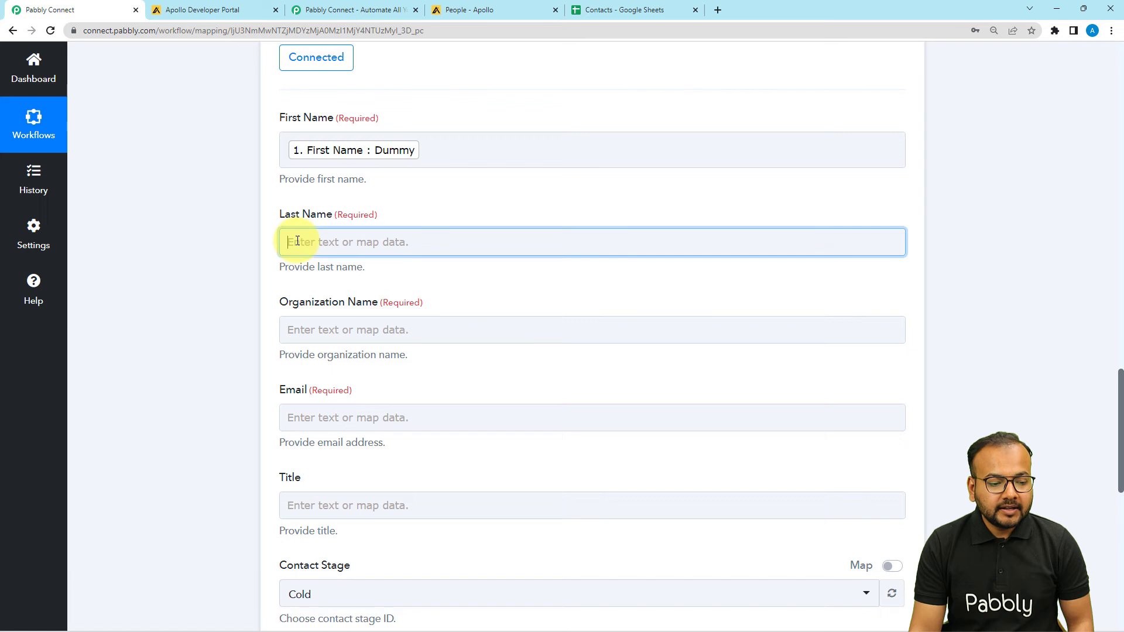
# Map the Apollo contact's Last Name to the Last Name value from the Google Sheets step.
pyautogui.click(293, 242)
pyautogui.scroll(-2, 328, 246)
pyautogui.click(363, 232)
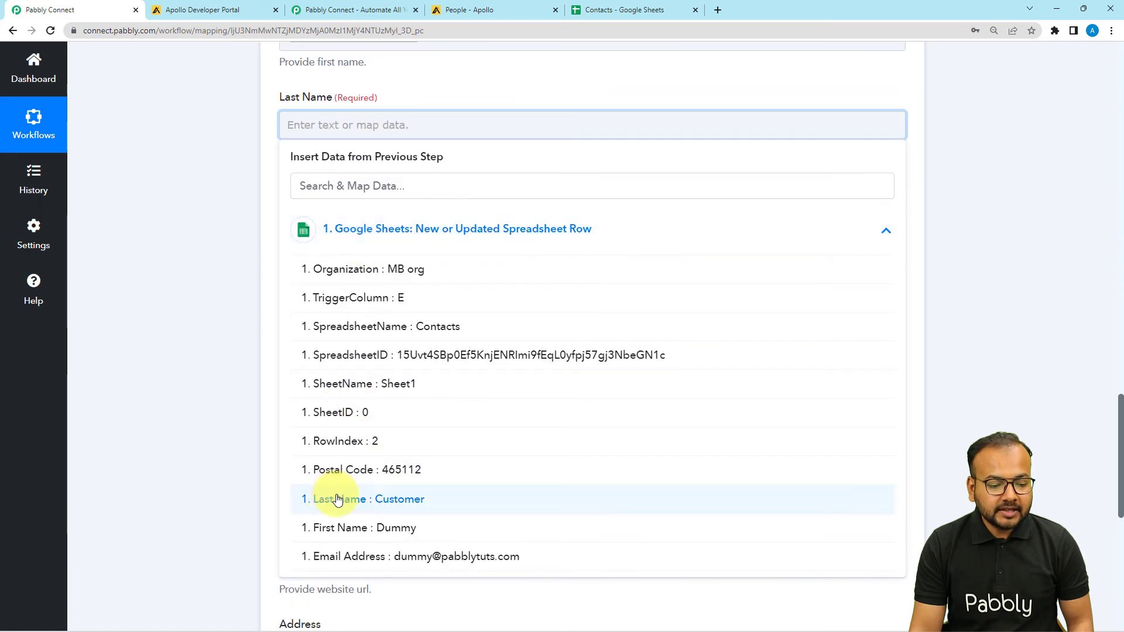
pyautogui.click(337, 499)
pyautogui.click(227, 343)
# Map the Organization Name field to the Organization value from the Google Sheets step.
pyautogui.click(312, 222)
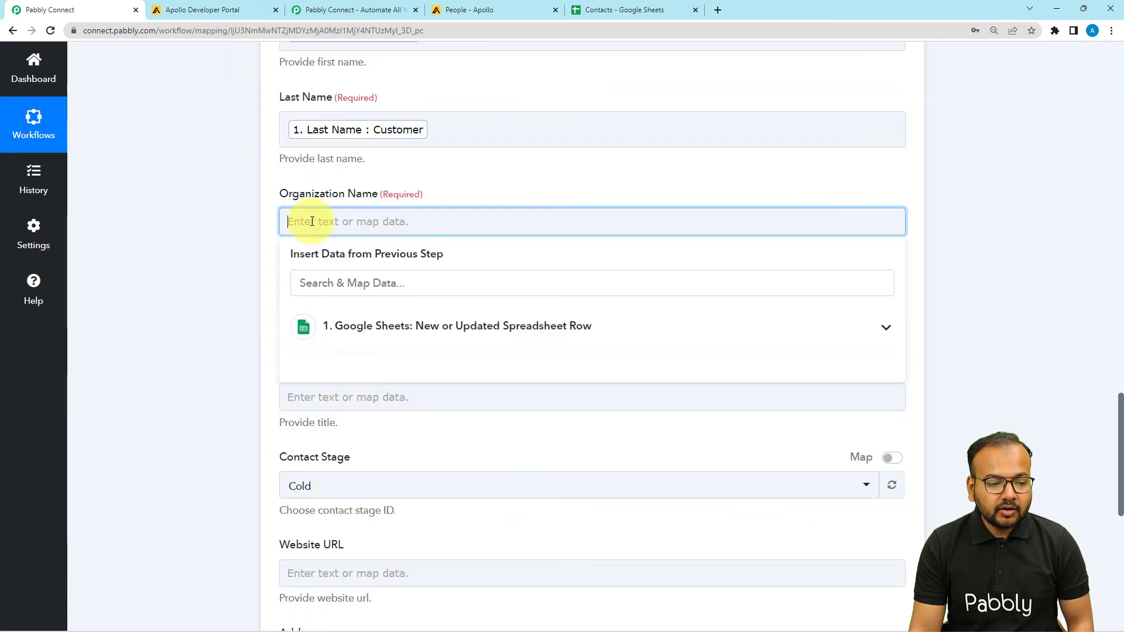
pyautogui.click(343, 334)
pyautogui.scroll(-1, 373, 483)
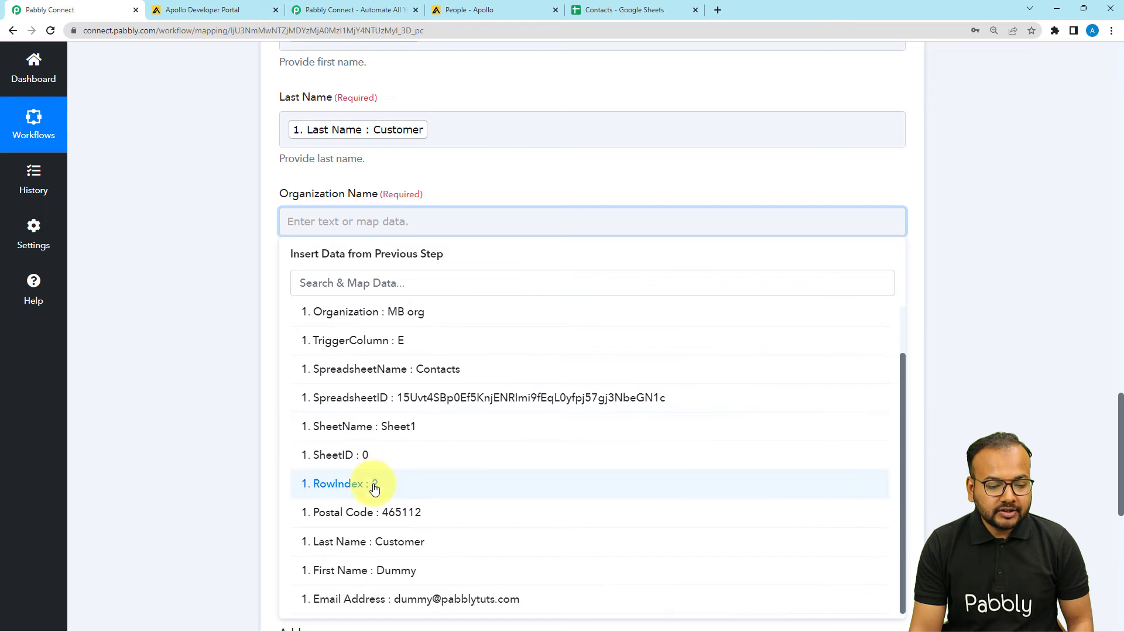
pyautogui.click(358, 316)
pyautogui.click(263, 261)
# Map the Email field to the Email Address value from the Google Sheets step.
pyautogui.scroll(-2, 287, 234)
pyautogui.click(307, 201)
pyautogui.click(331, 299)
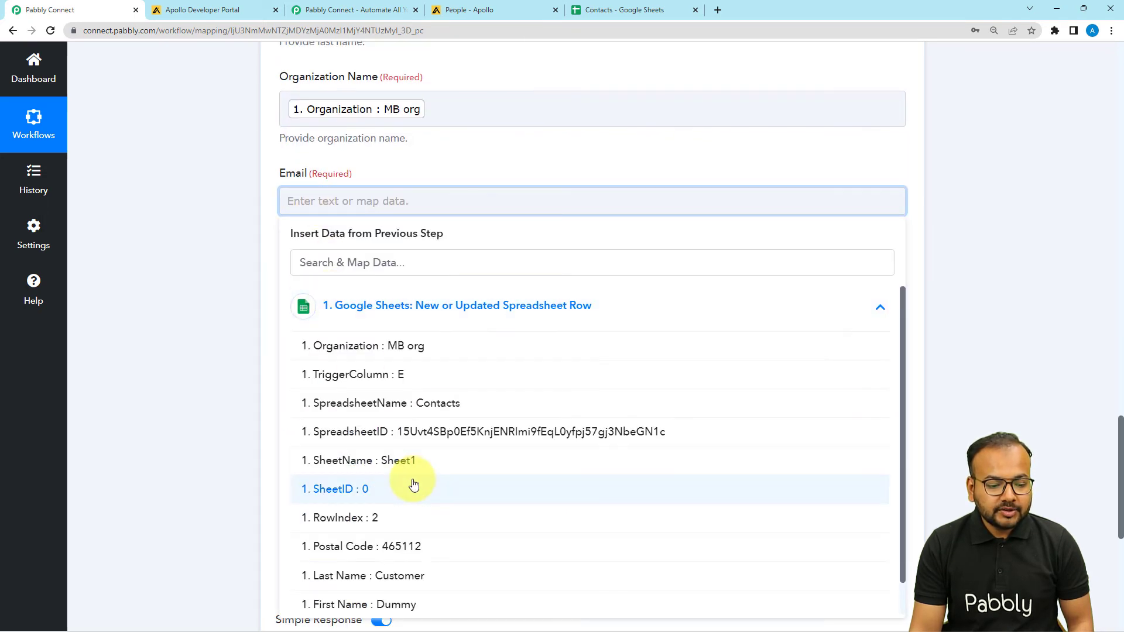
pyautogui.scroll(-1, 414, 482)
pyautogui.click(375, 595)
pyautogui.click(231, 392)
pyautogui.scroll(-2, 356, 256)
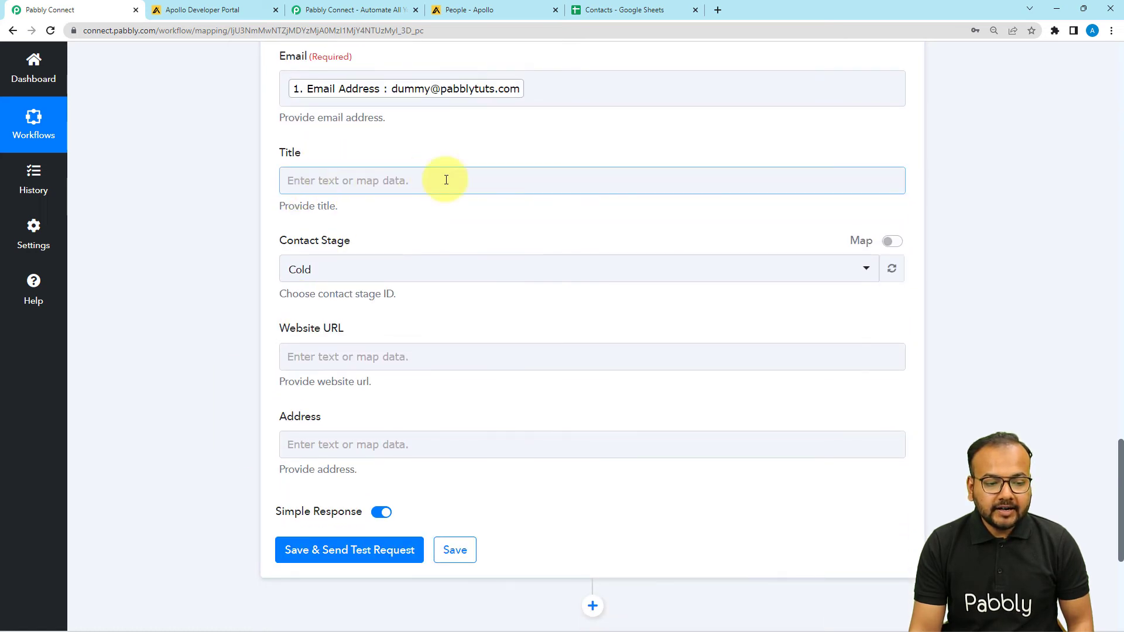
# Set the contact stage to Interested for the Apollo contact.
pyautogui.scroll(-2, 398, 193)
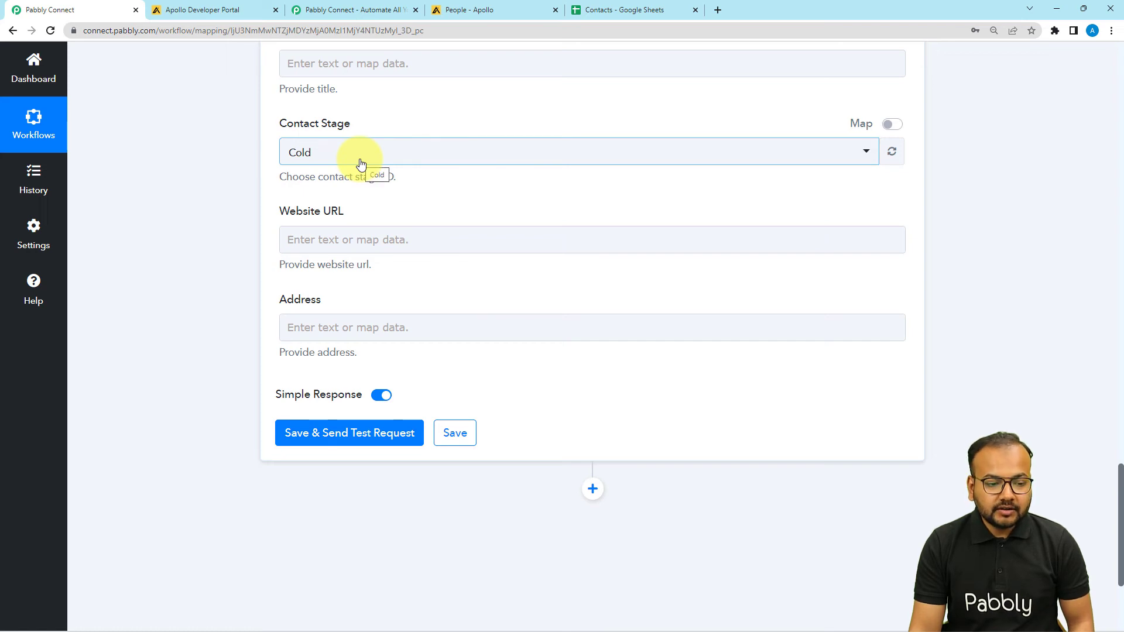
pyautogui.click(362, 165)
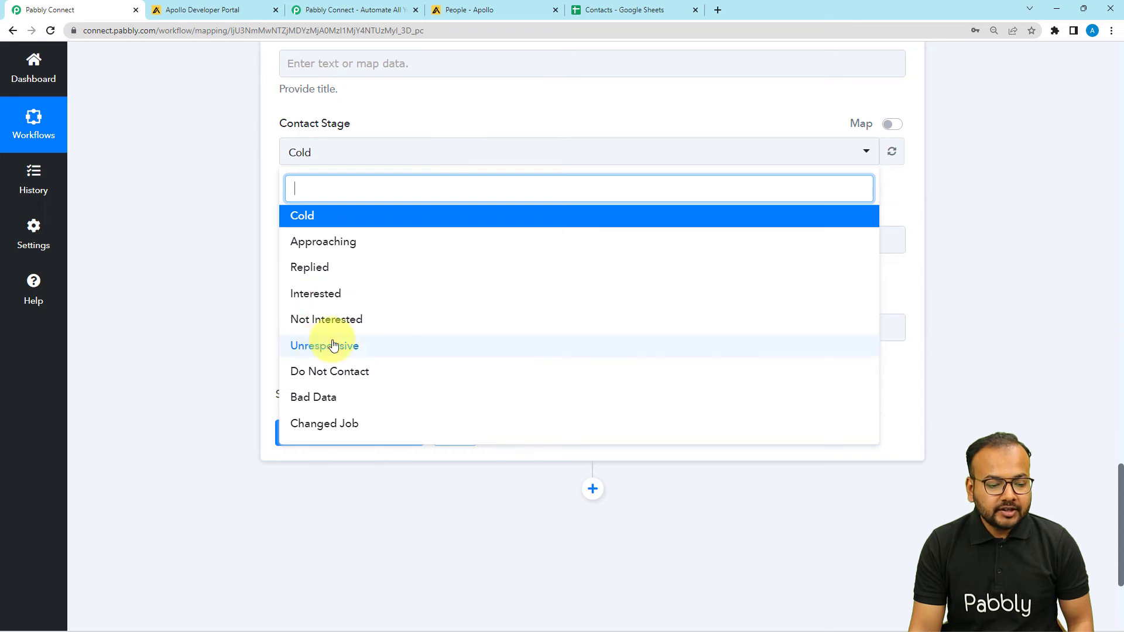
pyautogui.click(321, 296)
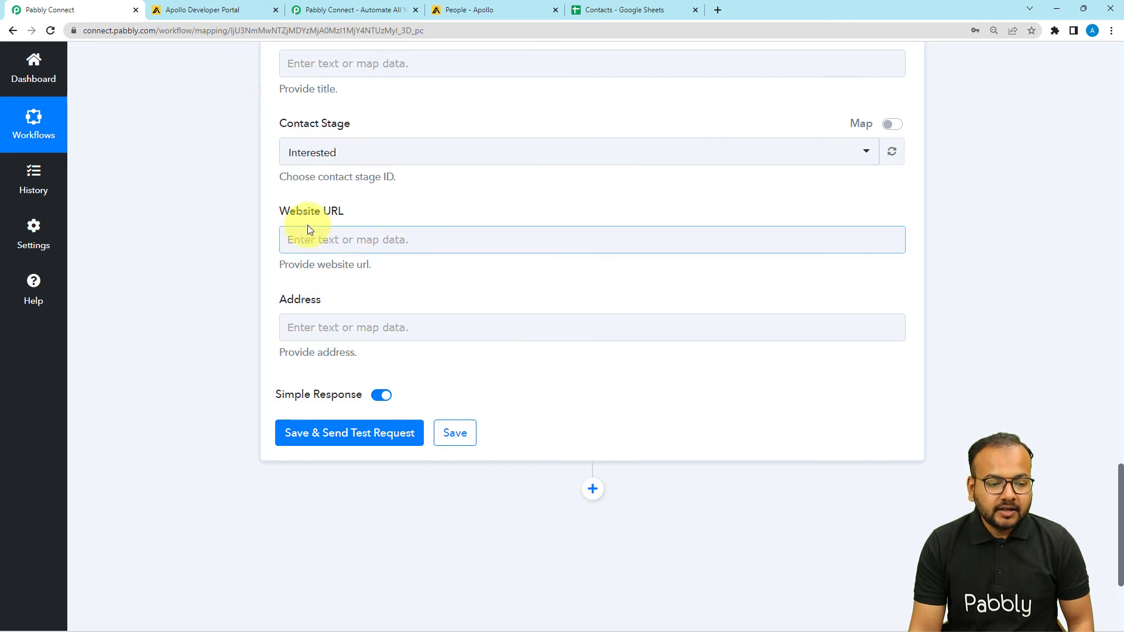
# Map the Address field to the Postal Code value from the Google Sheets step.
pyautogui.scroll(-1, 229, 235)
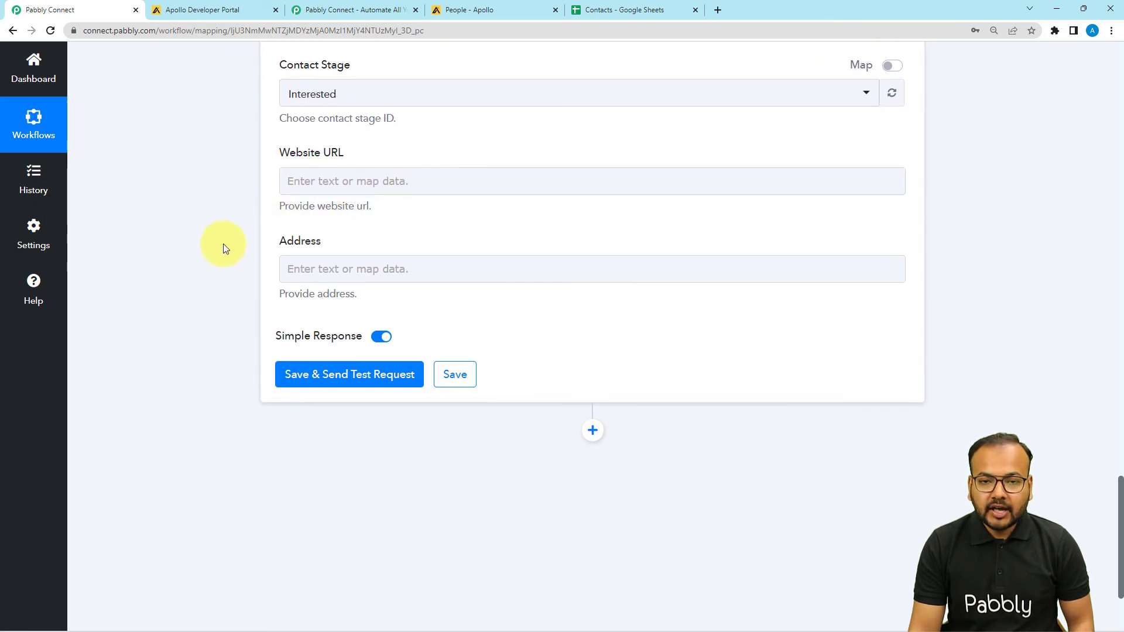
pyautogui.scroll(-2, 322, 261)
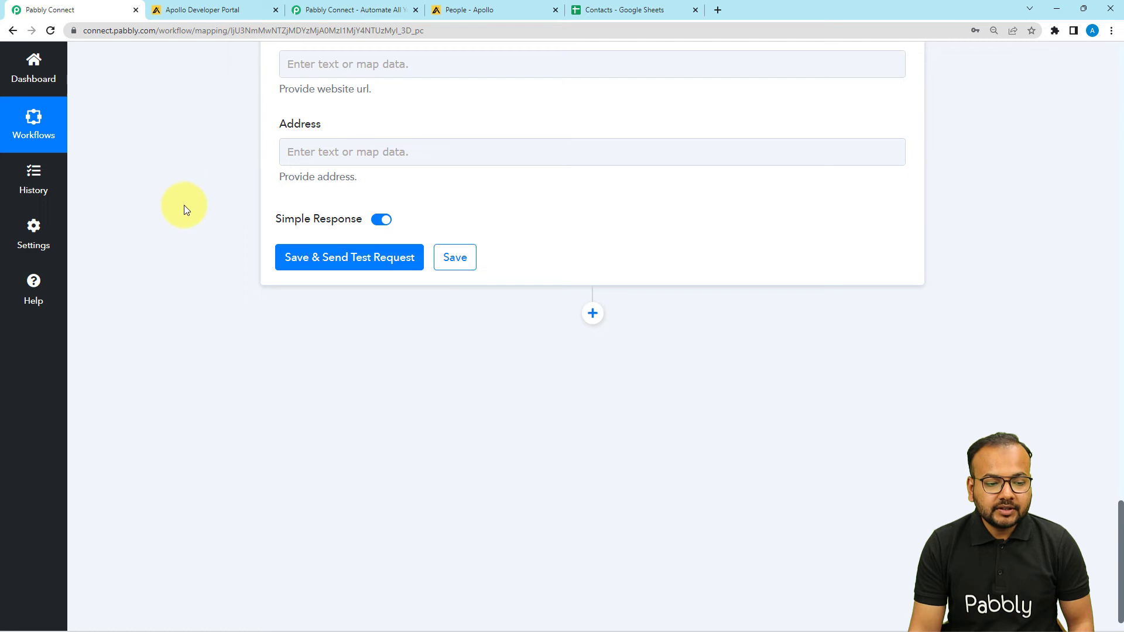
pyautogui.click(296, 151)
pyautogui.click(353, 254)
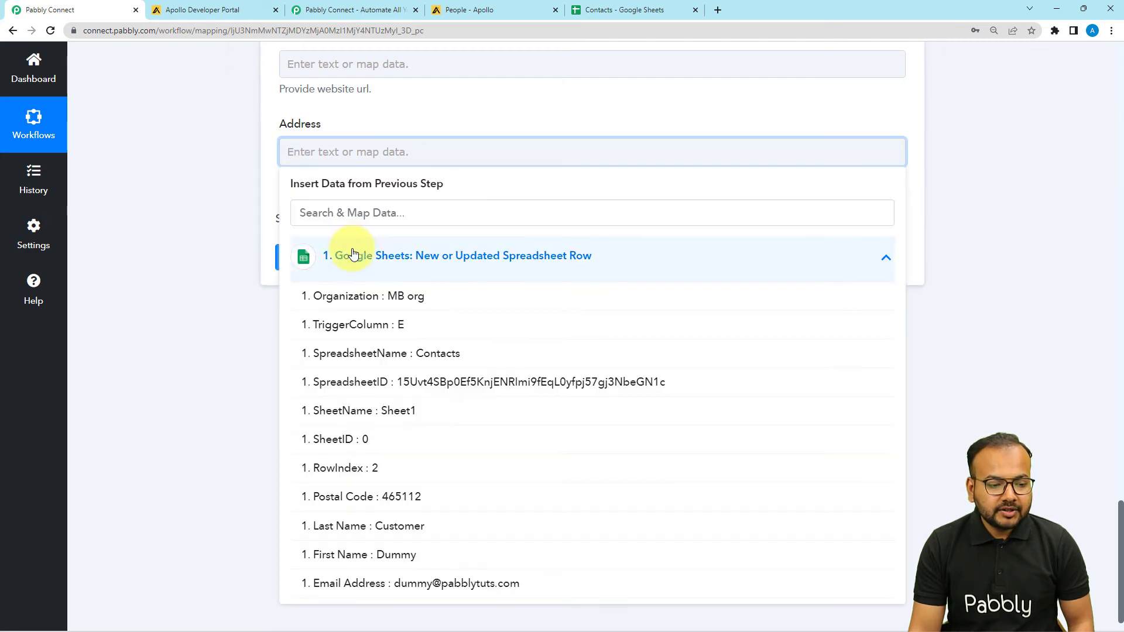
pyautogui.scroll(-1, 371, 432)
pyautogui.click(366, 464)
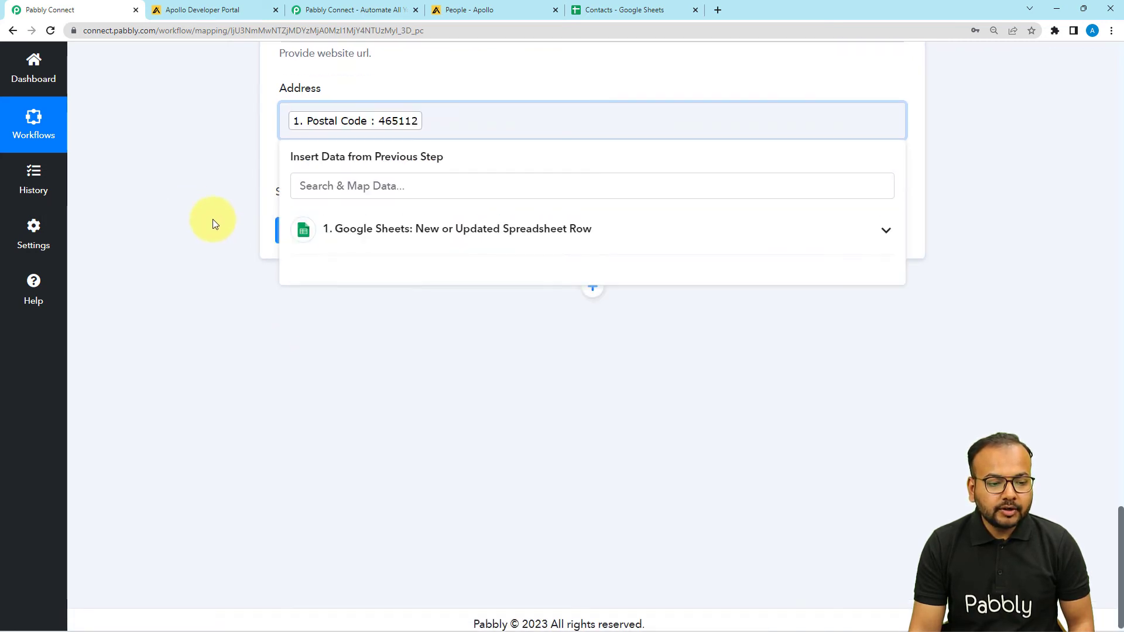
pyautogui.click(213, 219)
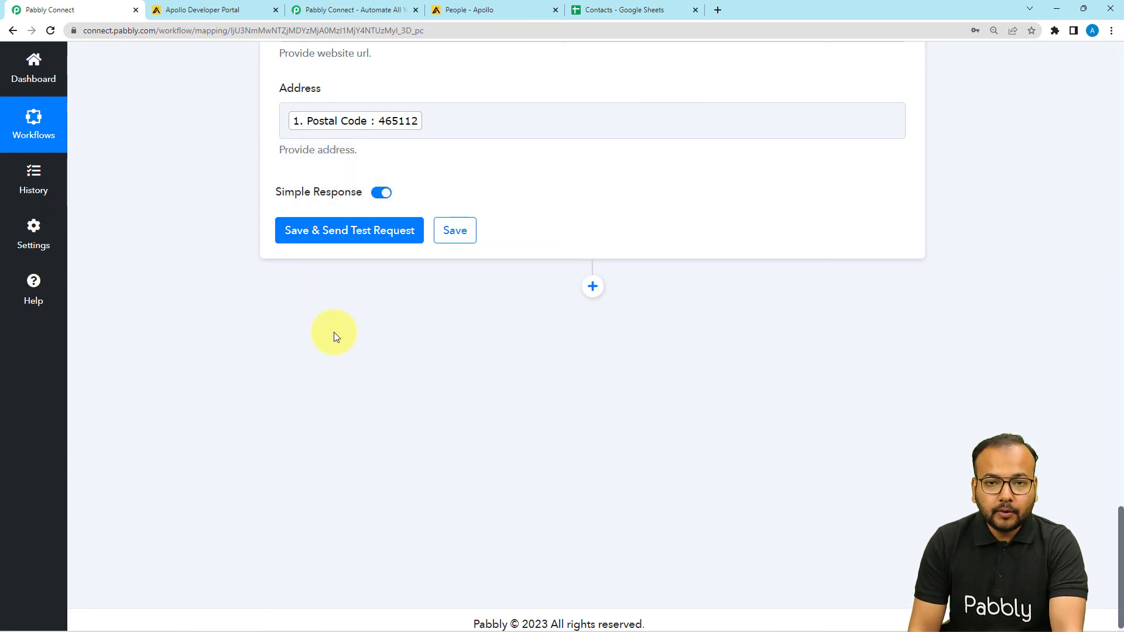
# Check Apollo's saved people list, save the Create Contact action in Pabbly Connect with a test request, and review the response.
pyautogui.click(454, 8)
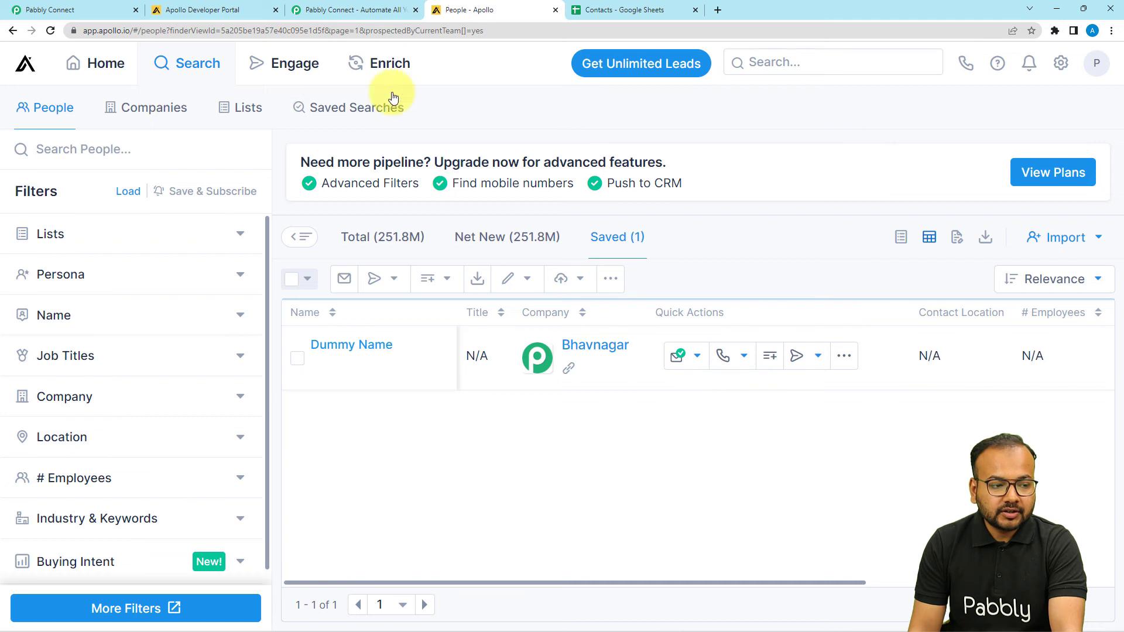
pyautogui.click(36, 9)
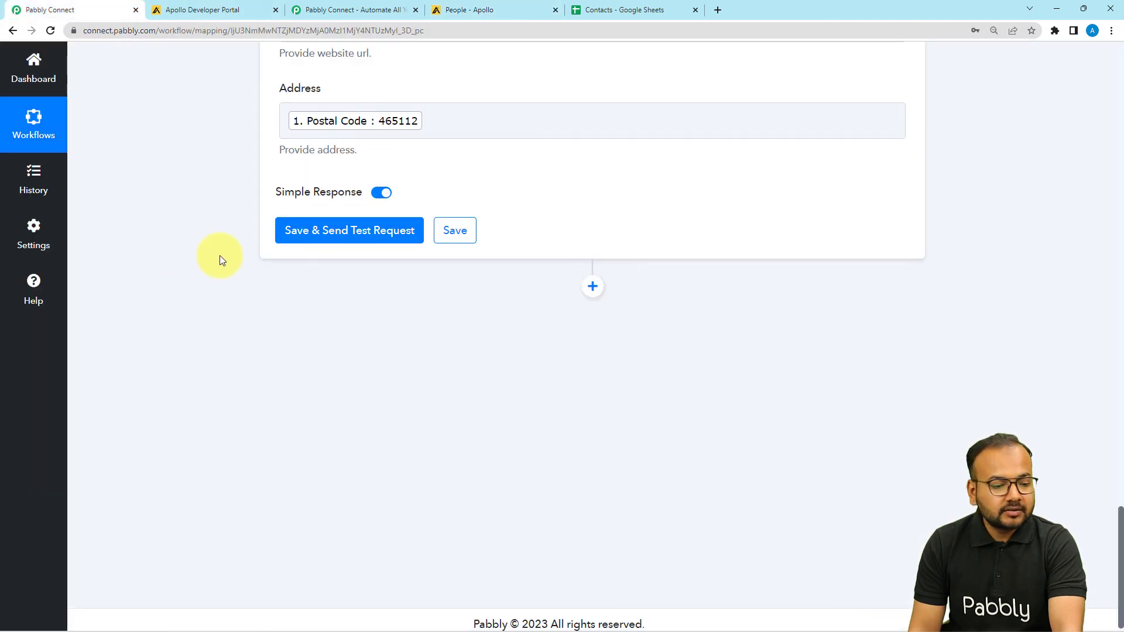
pyautogui.click(345, 234)
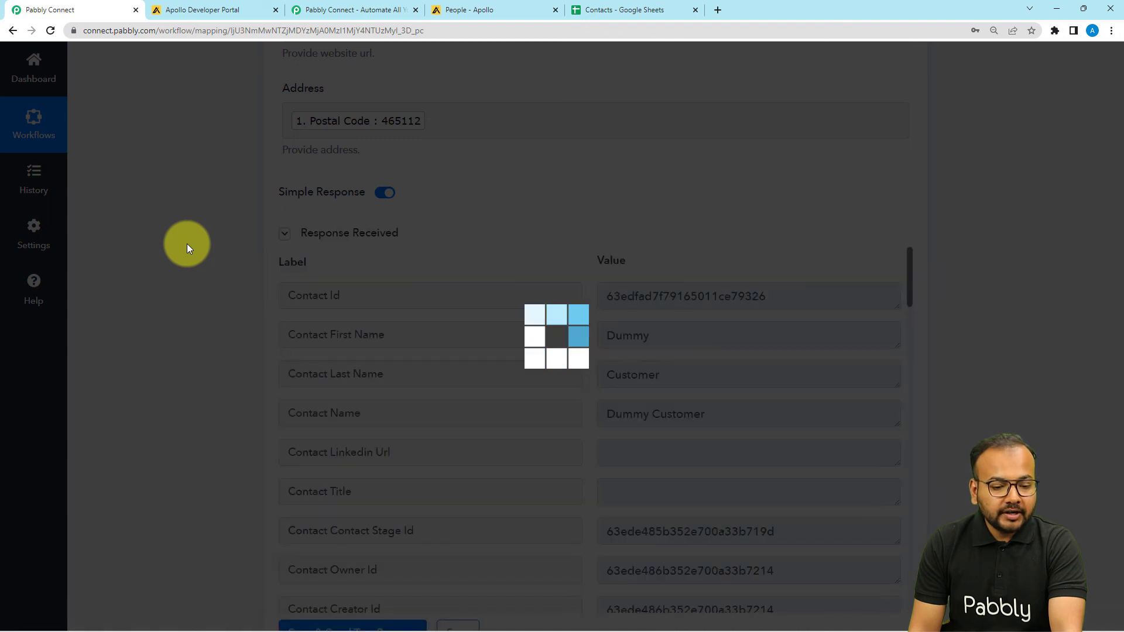
pyautogui.scroll(-2, 187, 244)
pyautogui.scroll(-6, 310, 252)
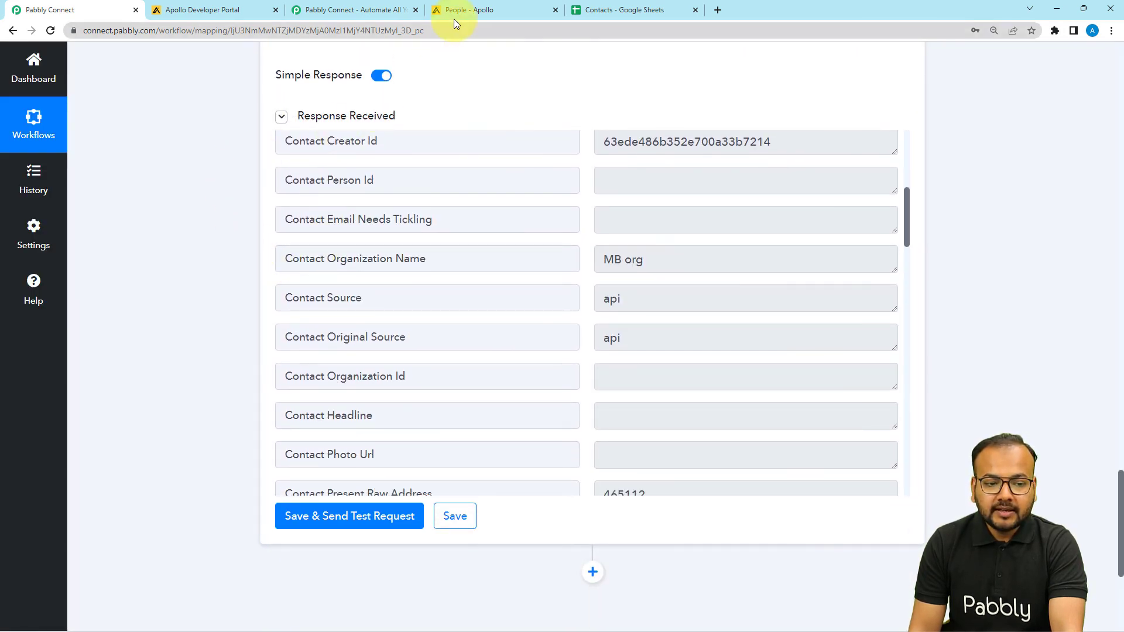
# Switch to Apollo and reload the saved people list to check for the test contact.
pyautogui.click(469, 9)
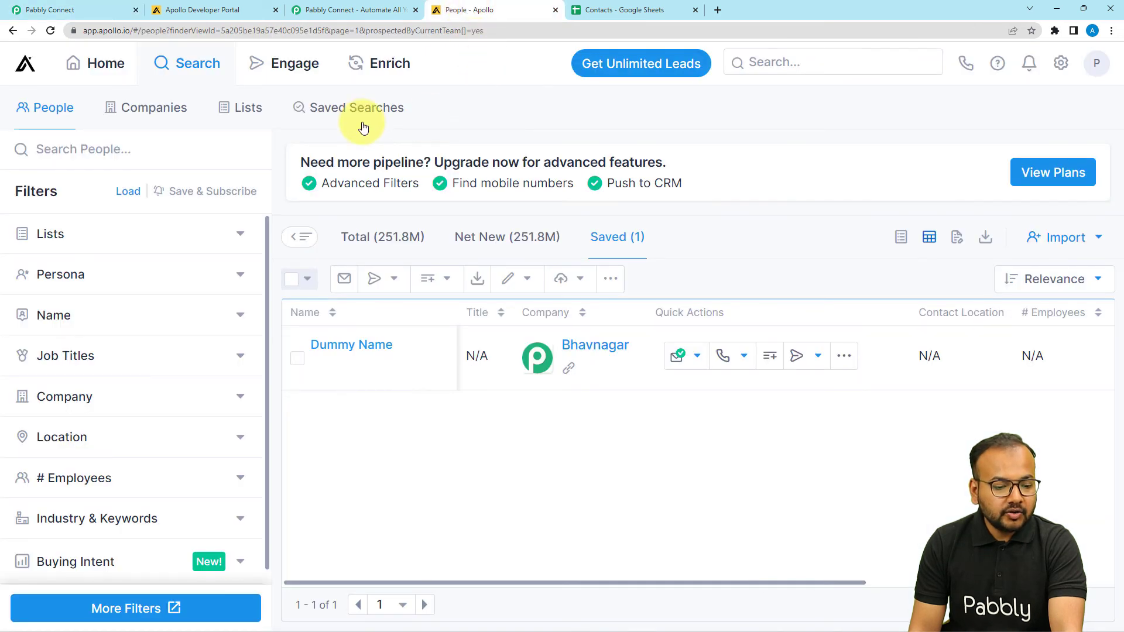
pyautogui.click(51, 30)
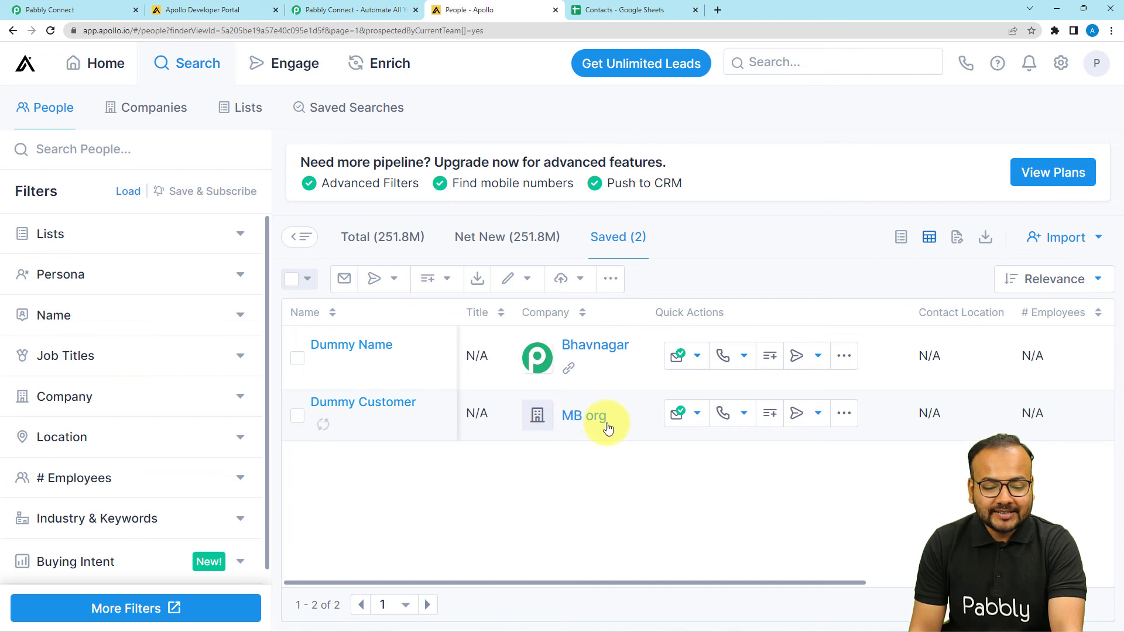
pyautogui.moveTo(602, 581); pyautogui.dragTo(589, 612)
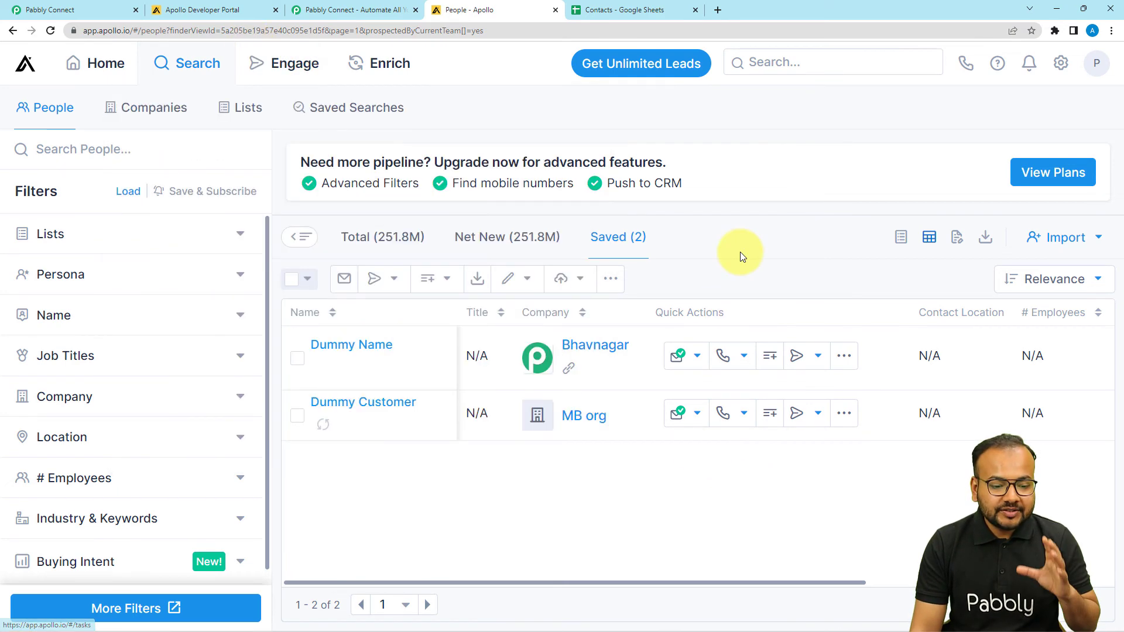
# Return to Pabbly Connect and collapse the Apollo action and the Google Sheets trigger in the workflow.
pyautogui.click(35, 9)
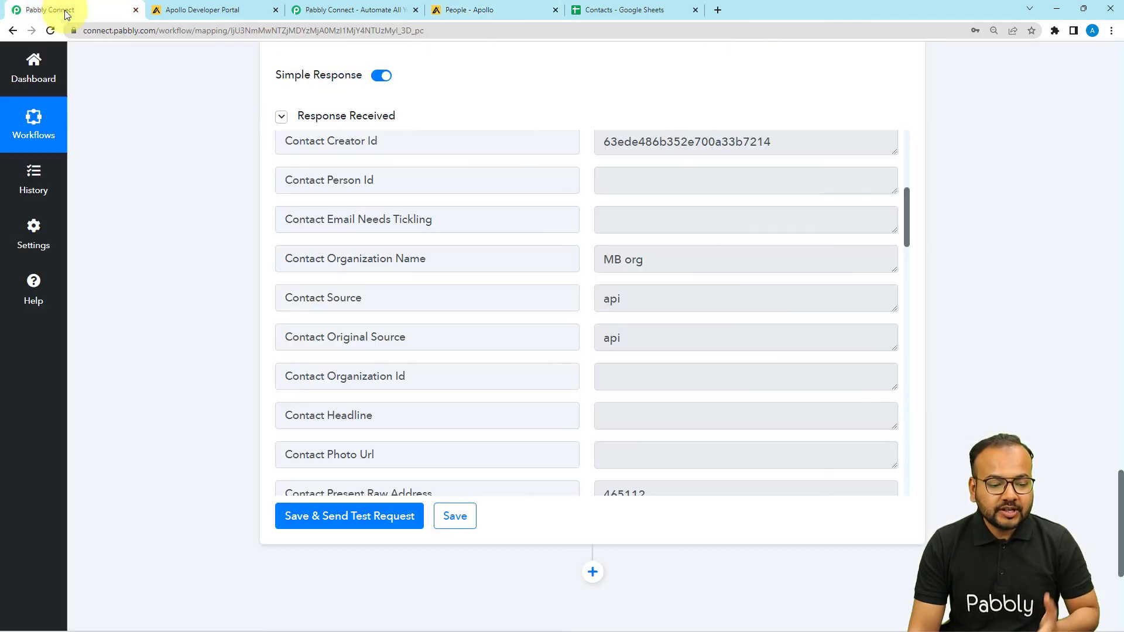
pyautogui.scroll(12, 171, 213)
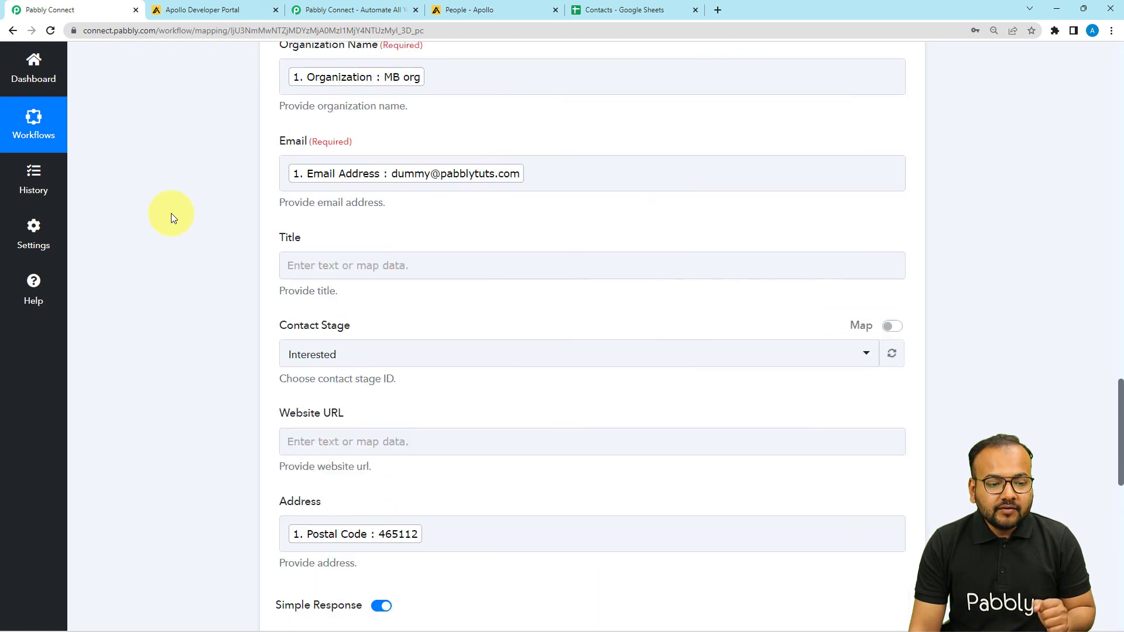
pyautogui.scroll(8, 171, 213)
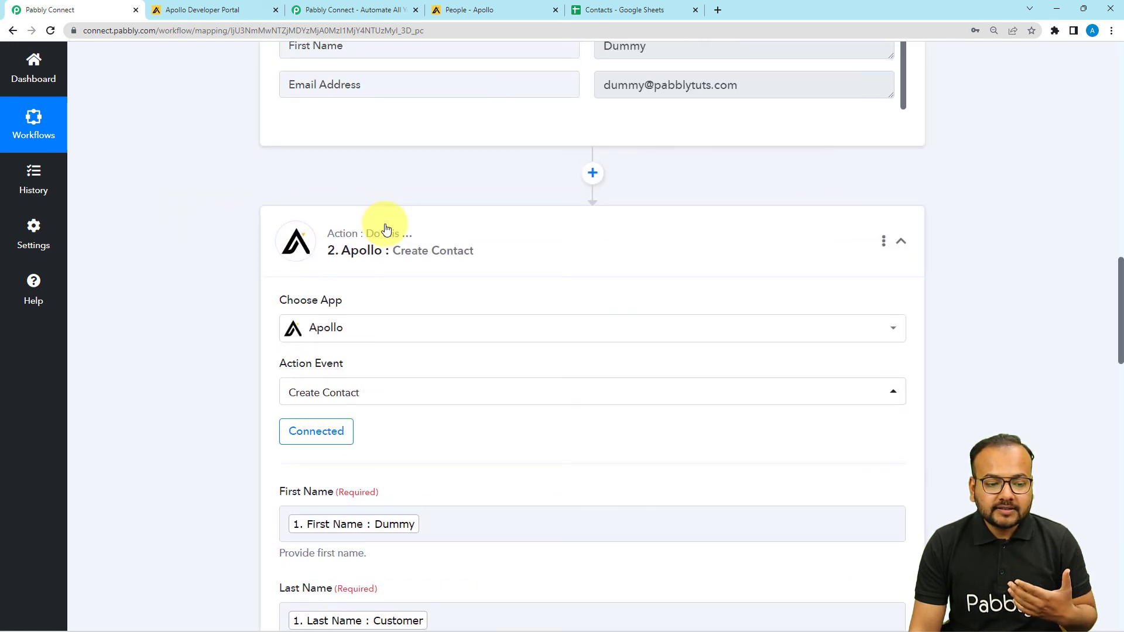
pyautogui.click(381, 227)
pyautogui.scroll(10, 242, 233)
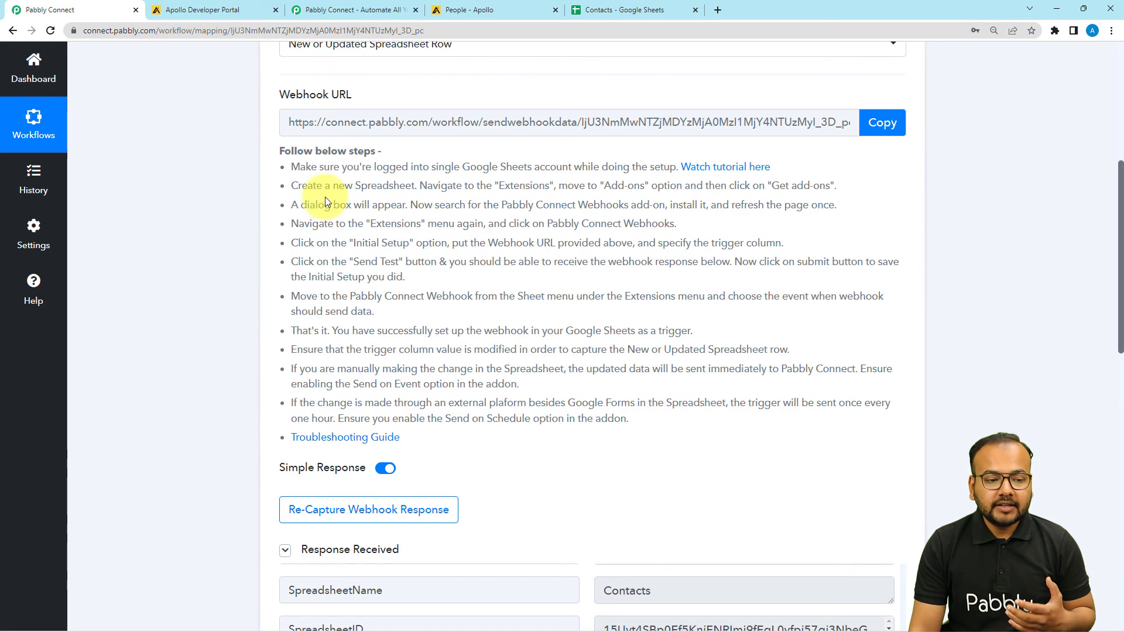
pyautogui.click(337, 130)
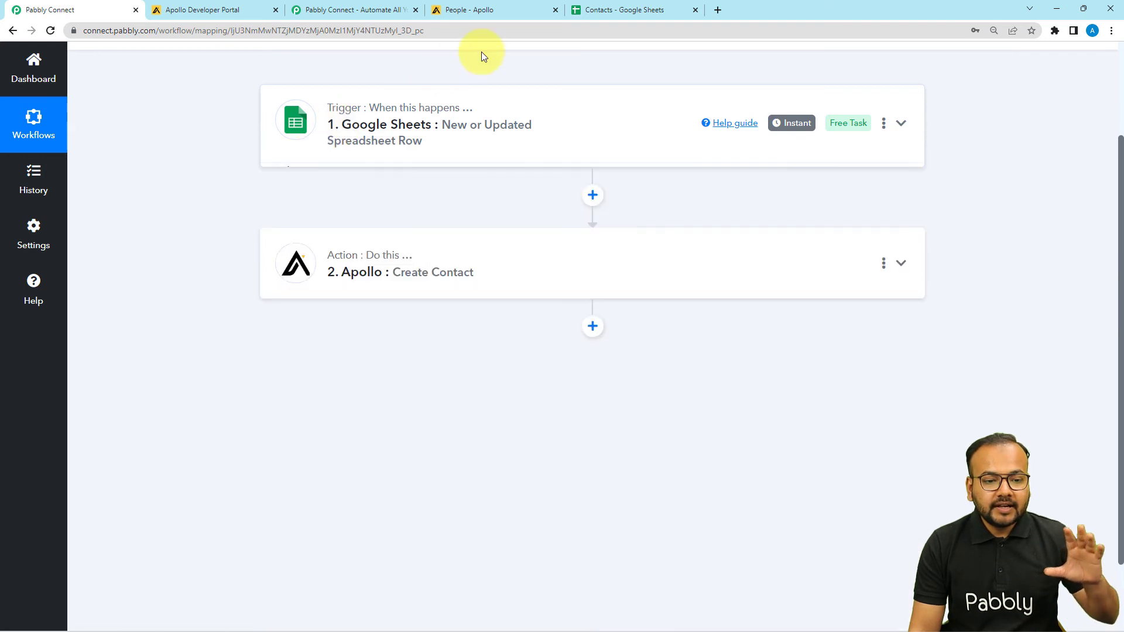
# Review the Contacts sheet in Google Sheets, Apollo's people list and the finished workflow in Pabbly Connect.
pyautogui.click(592, 14)
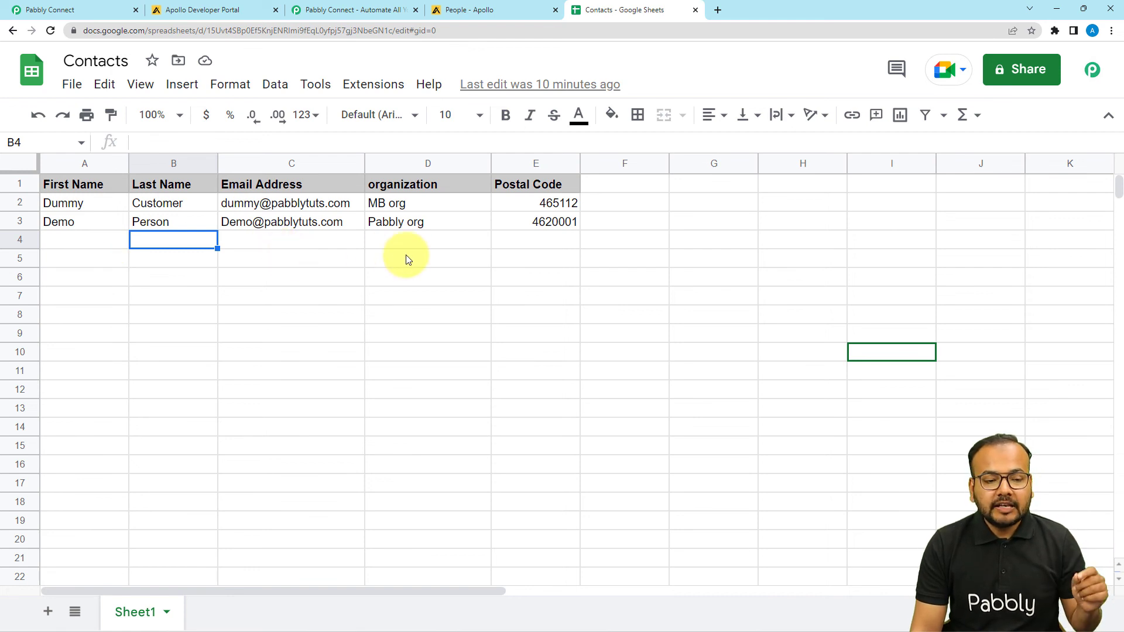
pyautogui.click(478, 10)
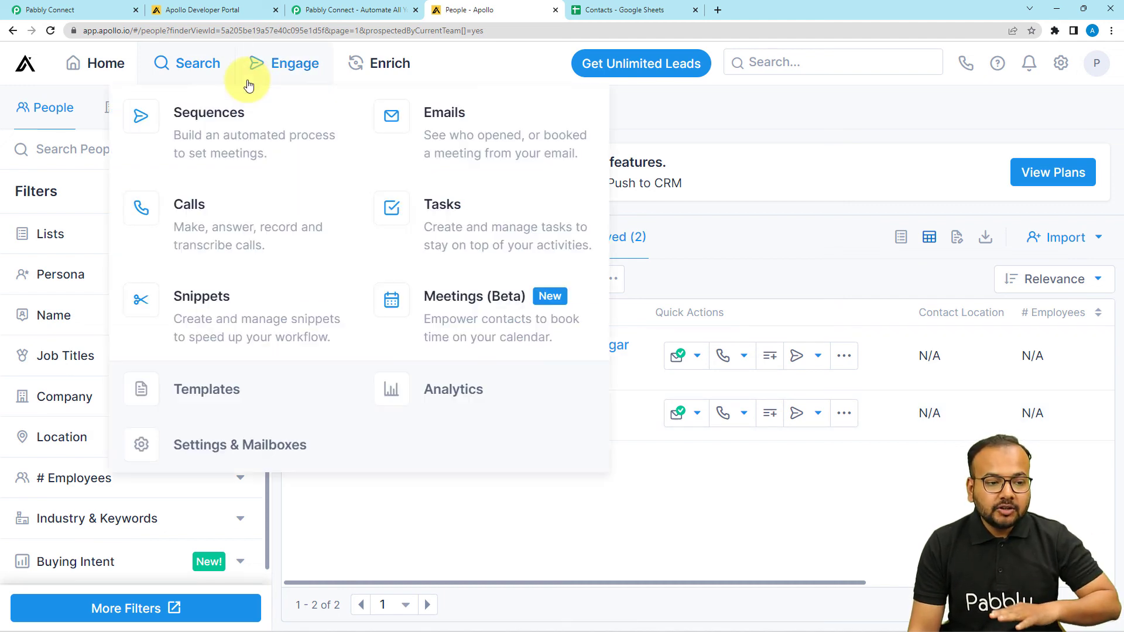
pyautogui.click(103, 13)
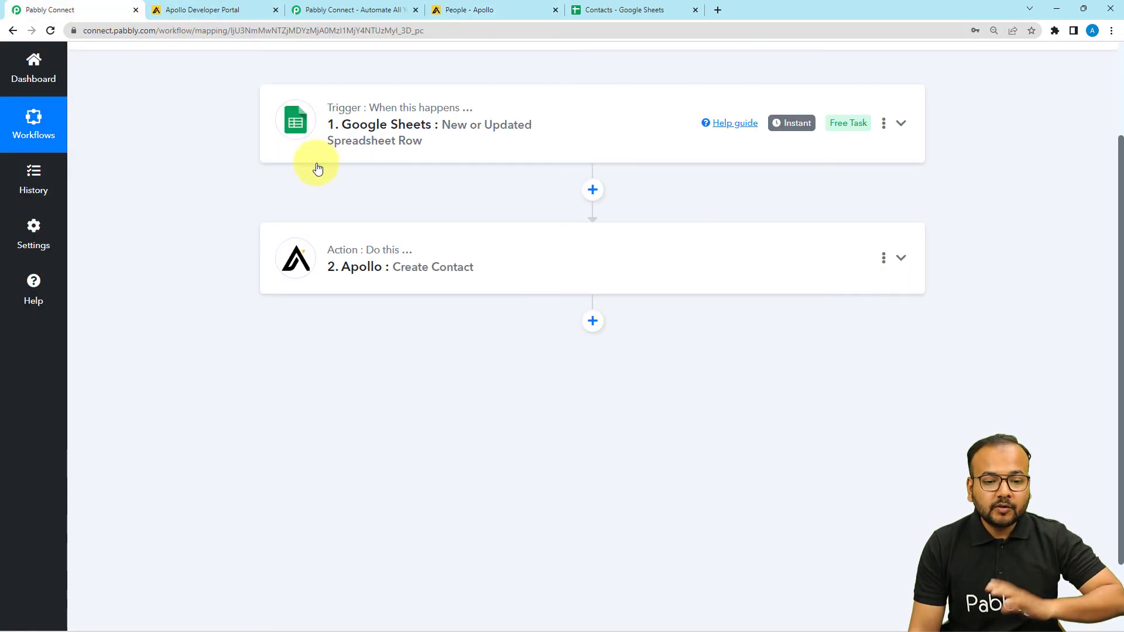
pyautogui.scroll(3, 241, 228)
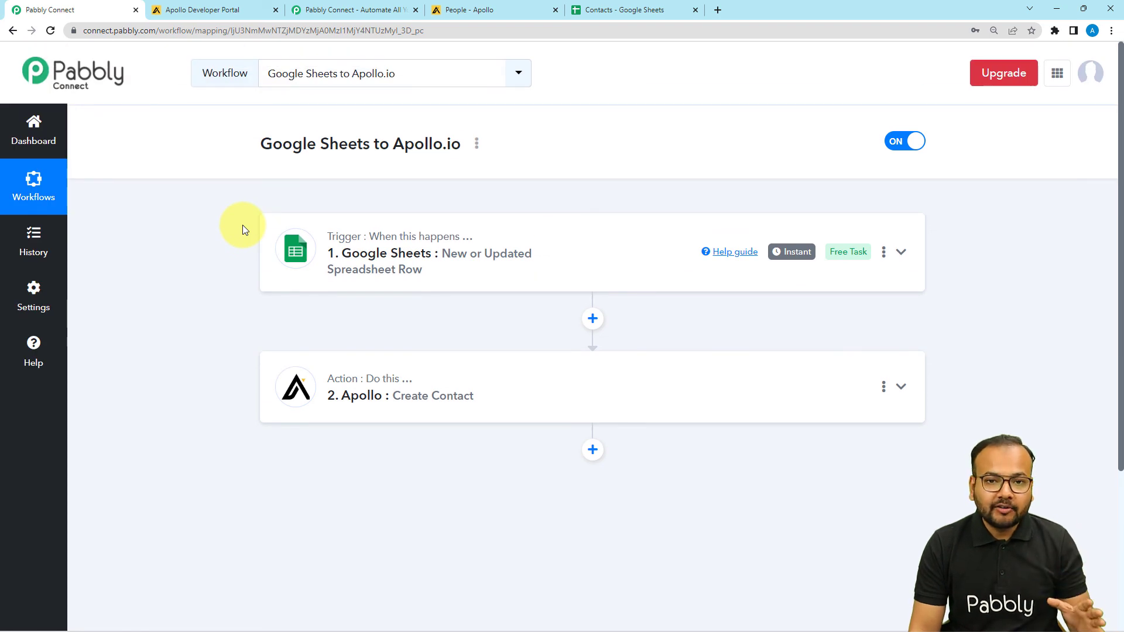